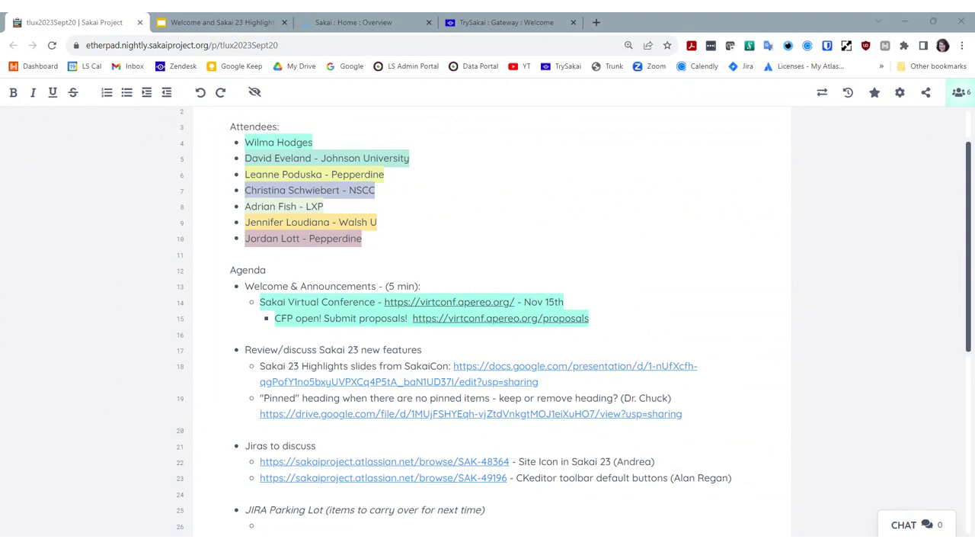
Step: Add a new bullet with the SAK-49232 link labelled '- Assignments - Returned Pending Submission'
key(Return)
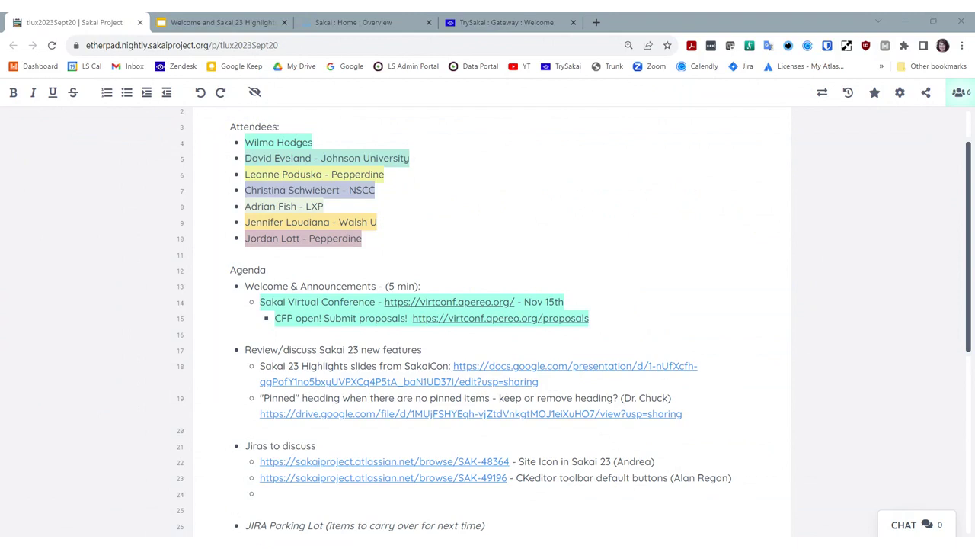
text(https://sakaiproject.atlassian.net/browse/SAK-49232)
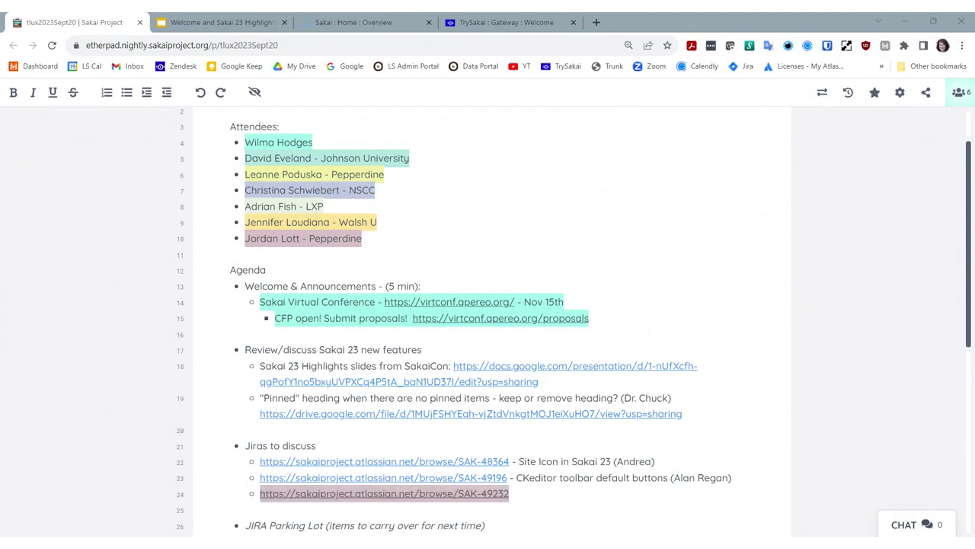
text(- Assignments -)
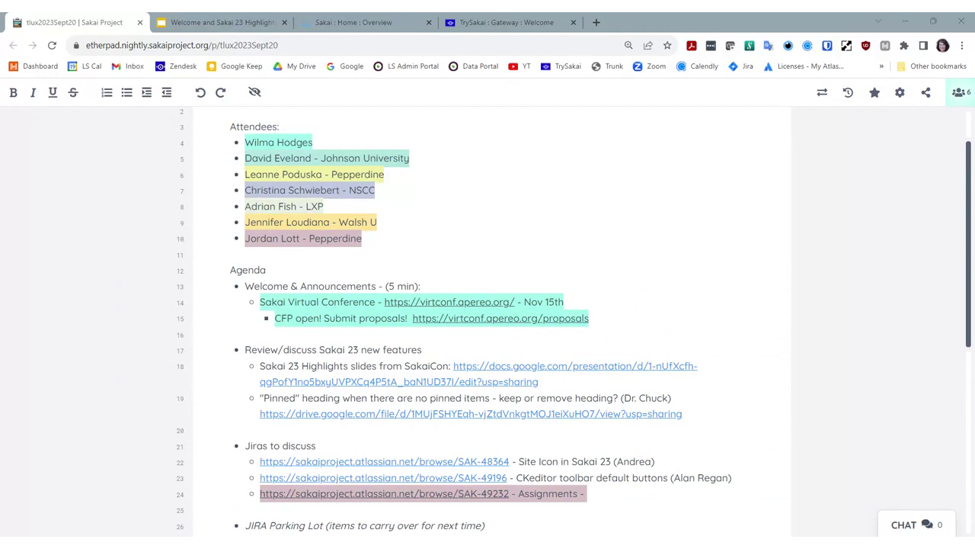
text(Returned)
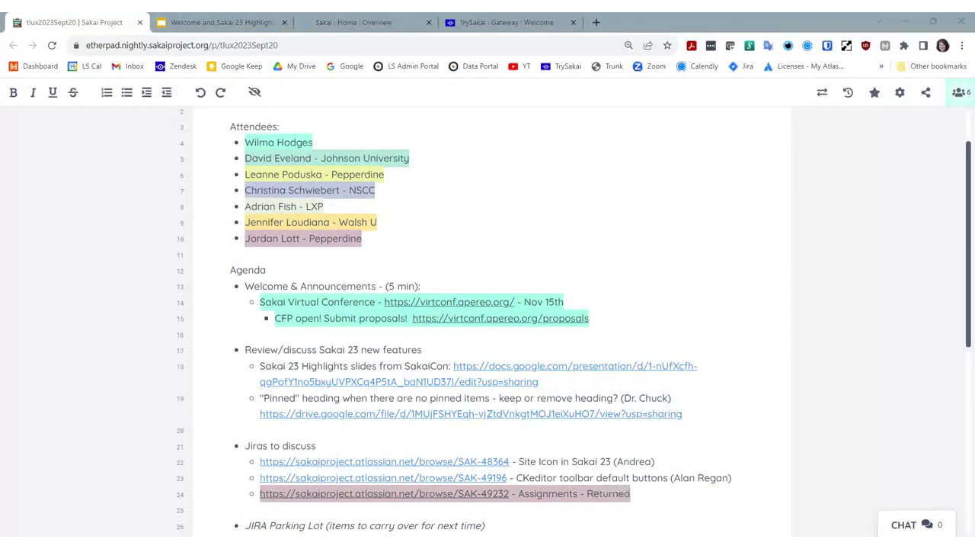
text( Pending Su)
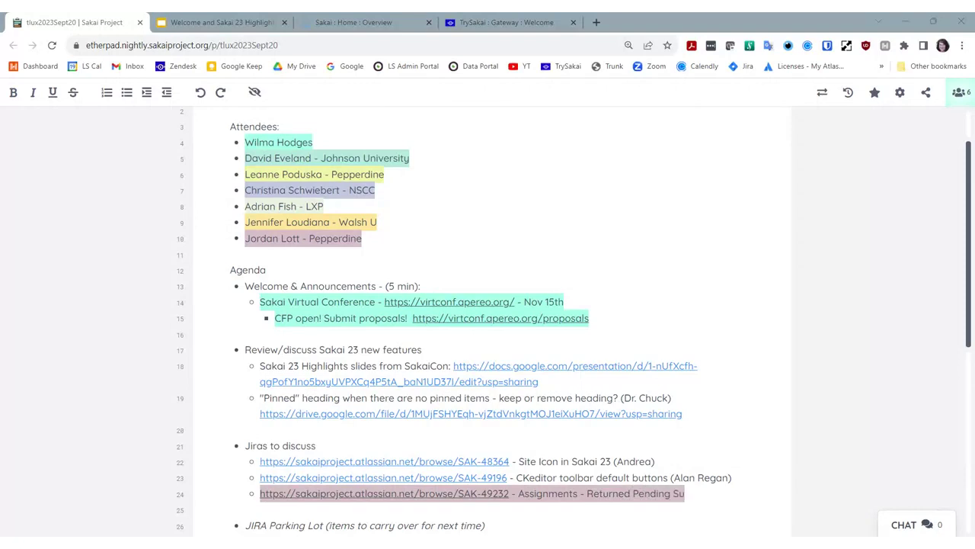
text(bmission)
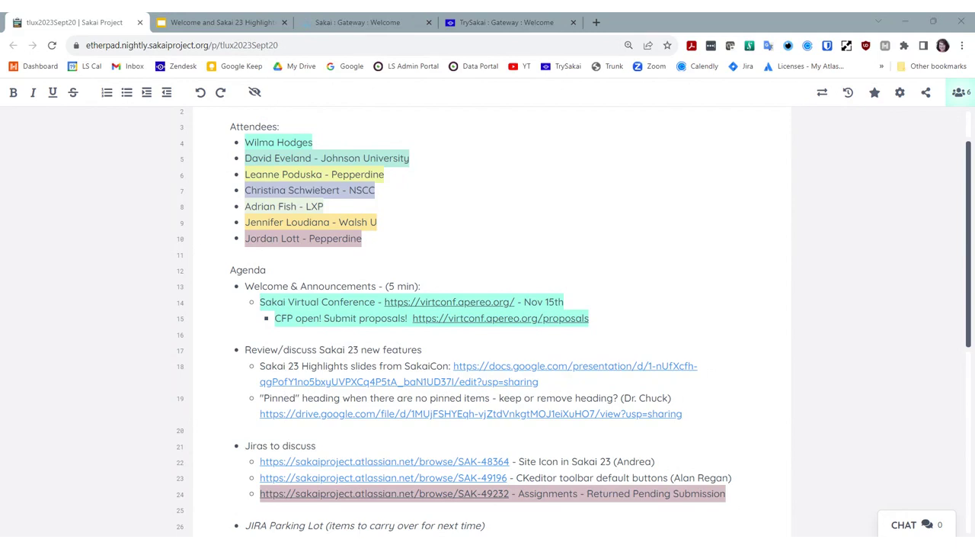
Step: Log in on the TrySakai gateway and open the pinned Mars Exp 101 PILOT site
click(503, 24)
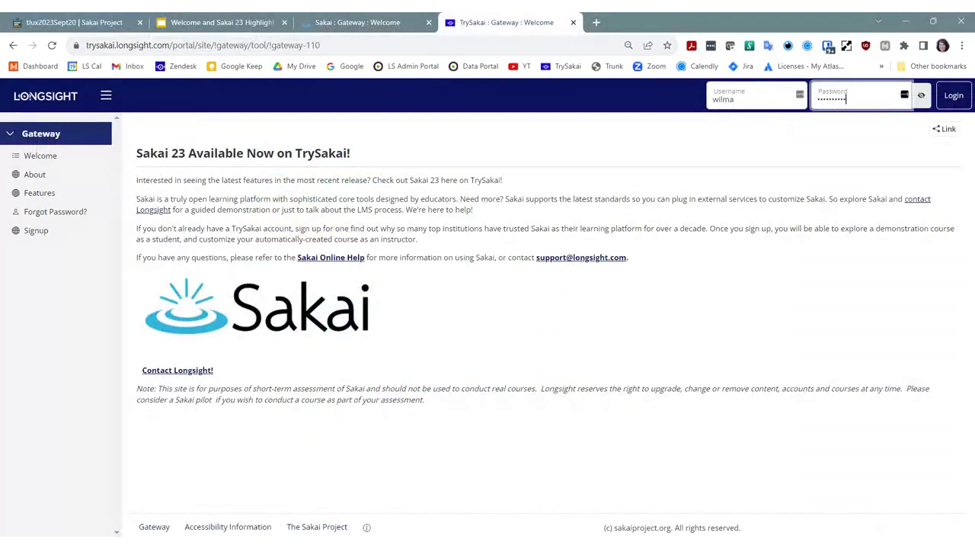
key(Return)
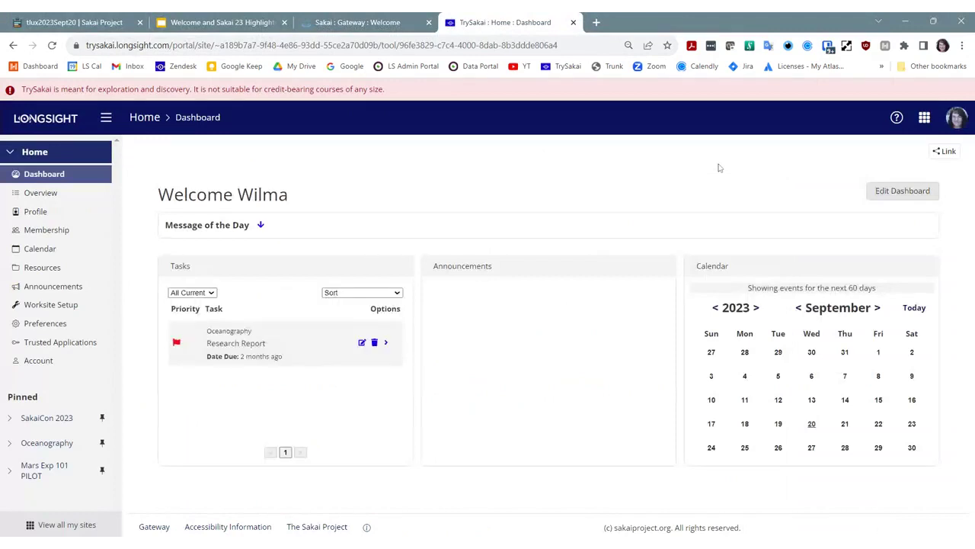
click(57, 473)
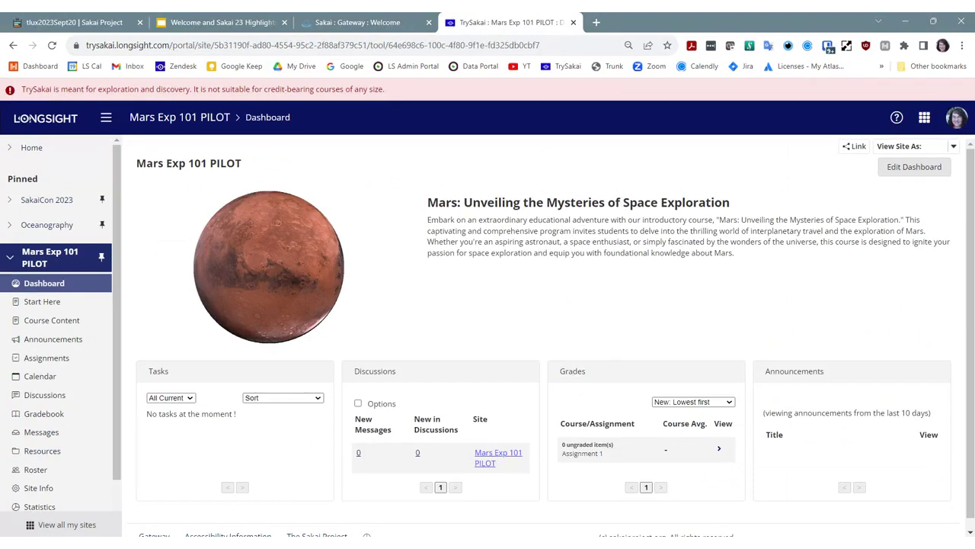
Step: Put the Mars Exp 101 PILOT dashboard into edit mode and show the layout options
click(914, 167)
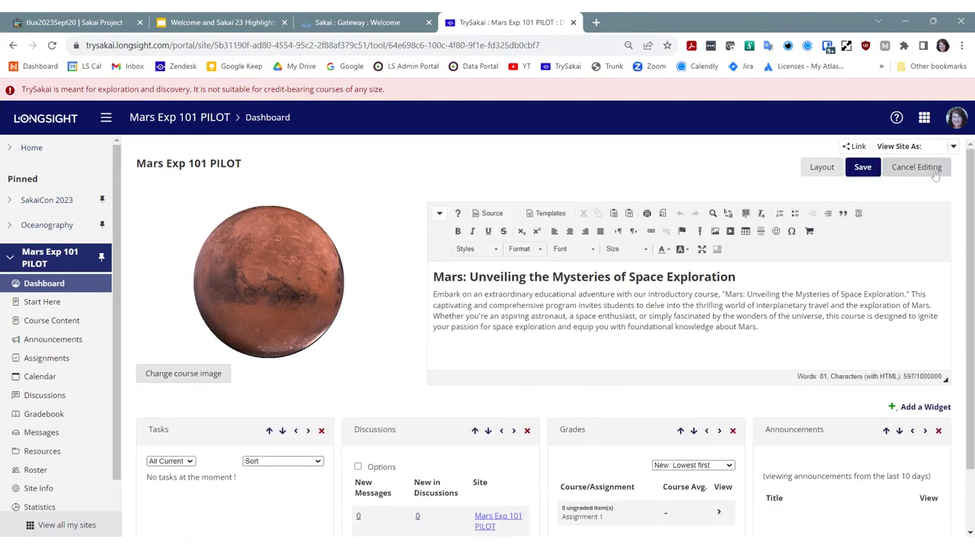
click(823, 169)
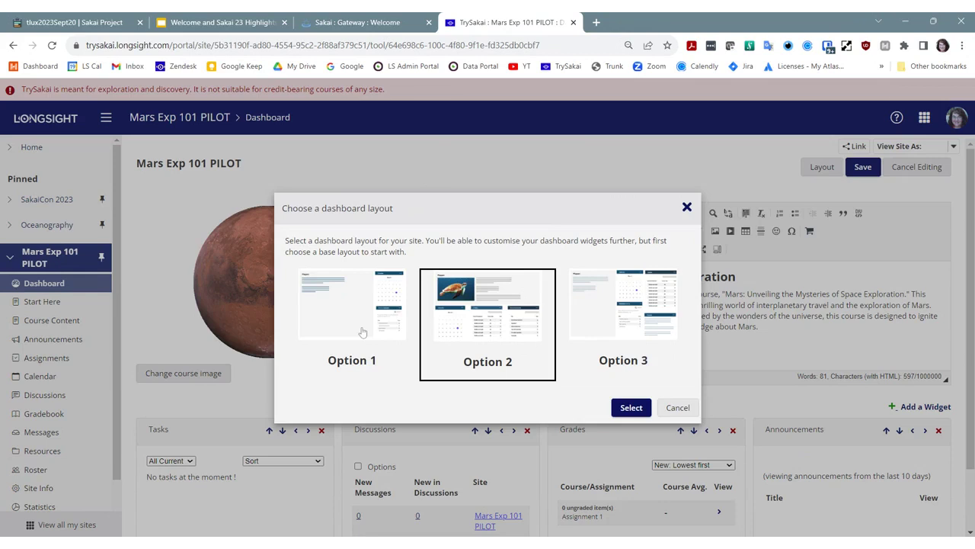
Step: Try layout Option 1 and Option 2, then close the dialog without applying either
click(312, 333)
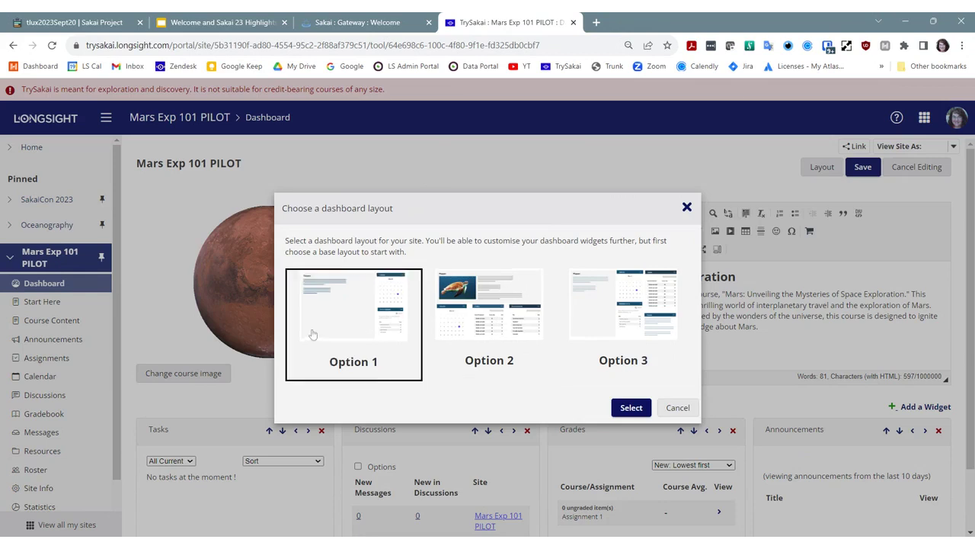
click(469, 320)
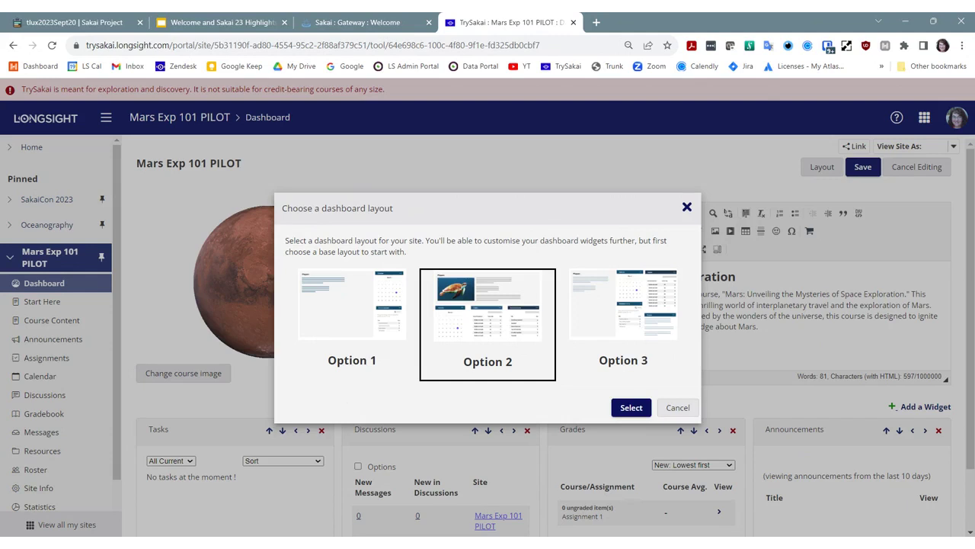
click(686, 206)
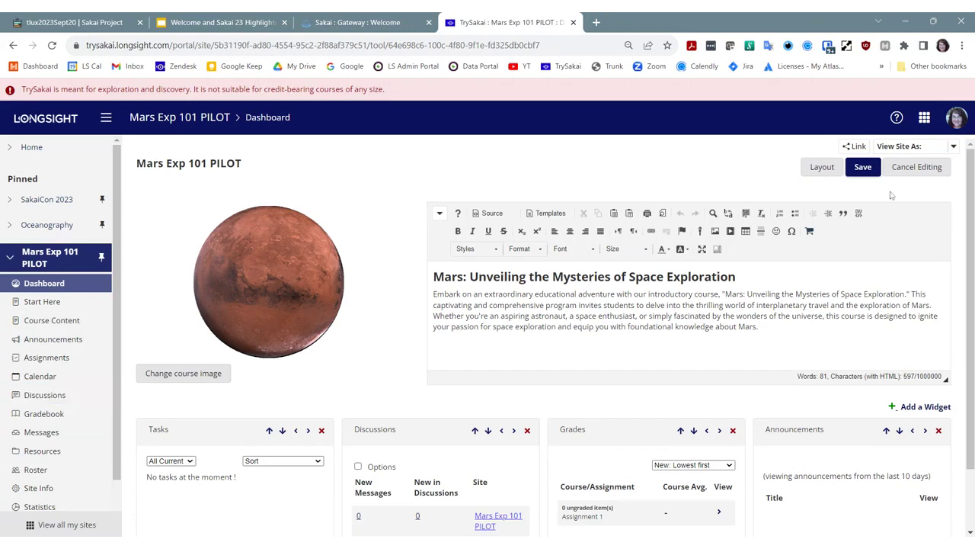
Step: Cancel editing the Mars site dashboard and go to the Home dashboard via the LONGSIGHT logo
click(915, 172)
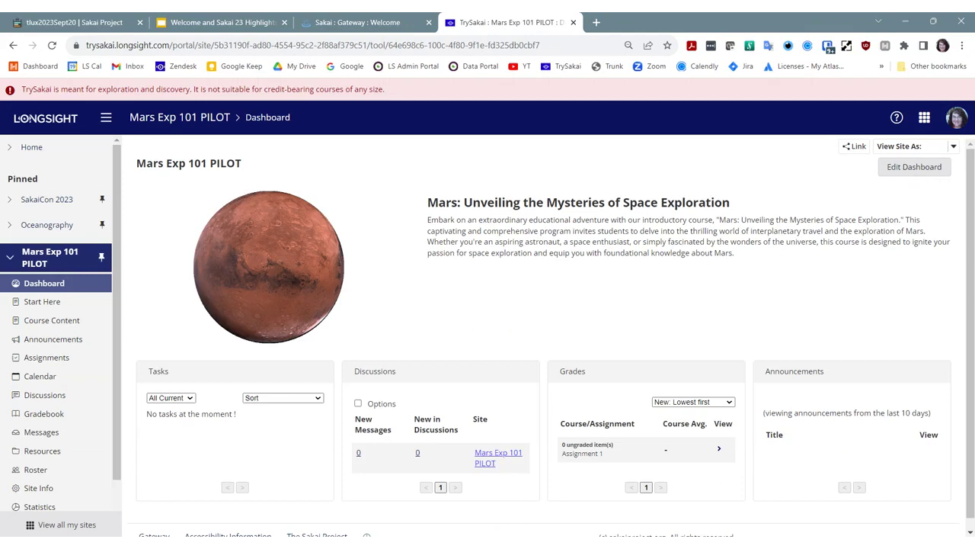
click(76, 125)
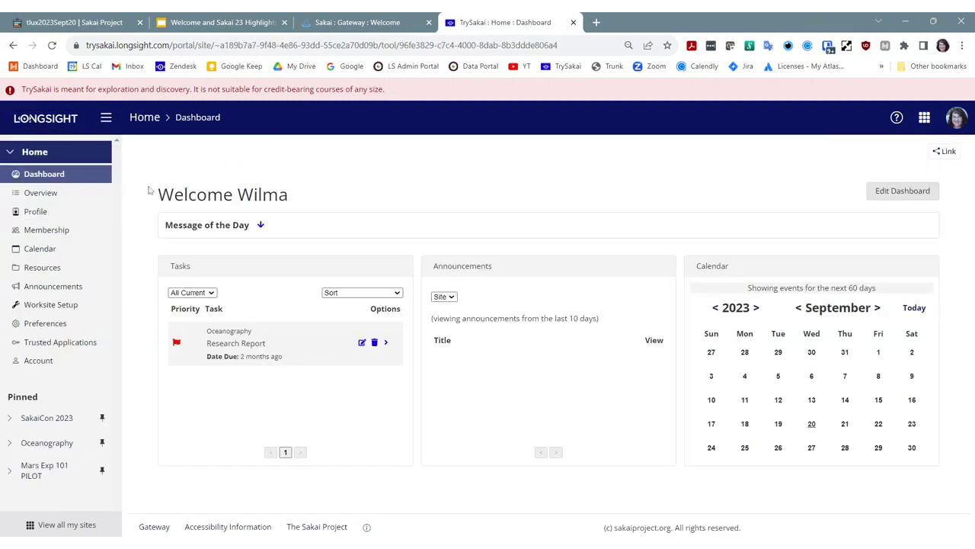
Step: Expand and collapse the Message of the Day, then put the Home dashboard into edit mode
click(261, 225)
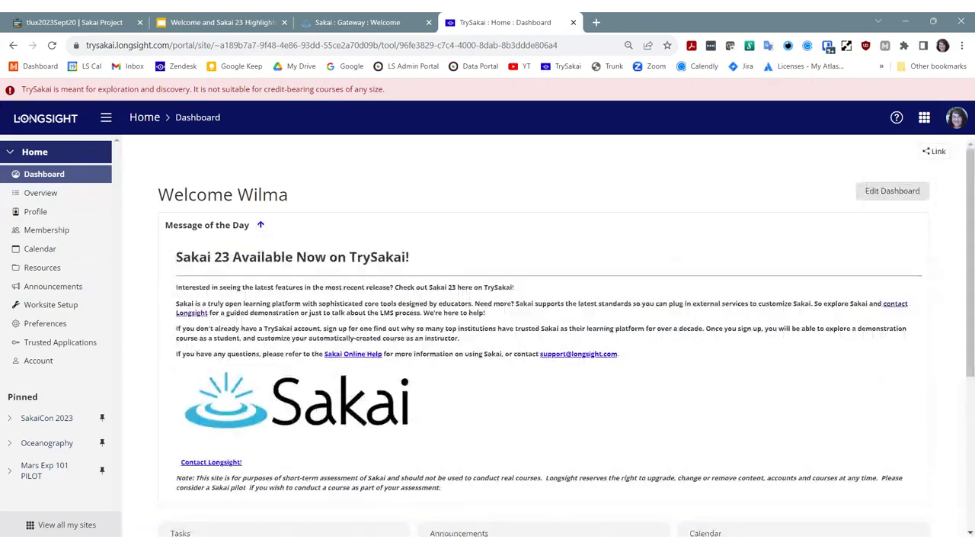
click(260, 226)
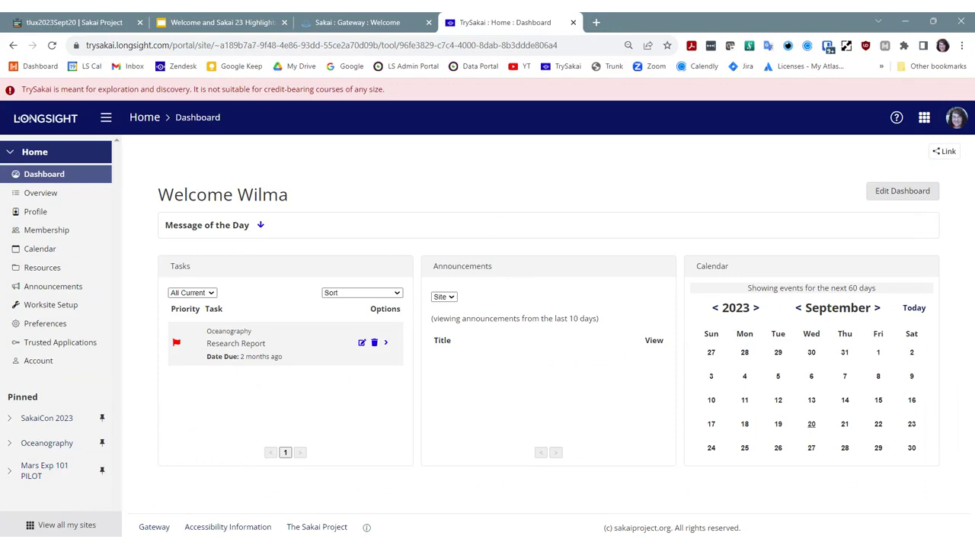
click(869, 195)
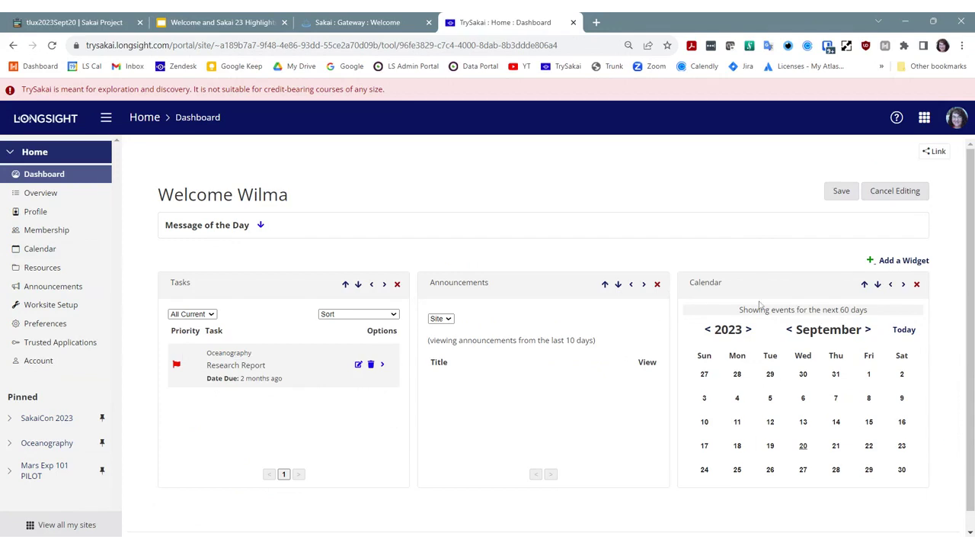
Step: Restart Home dashboard editing and add a widget slot offering Discussions and Grades
click(885, 189)
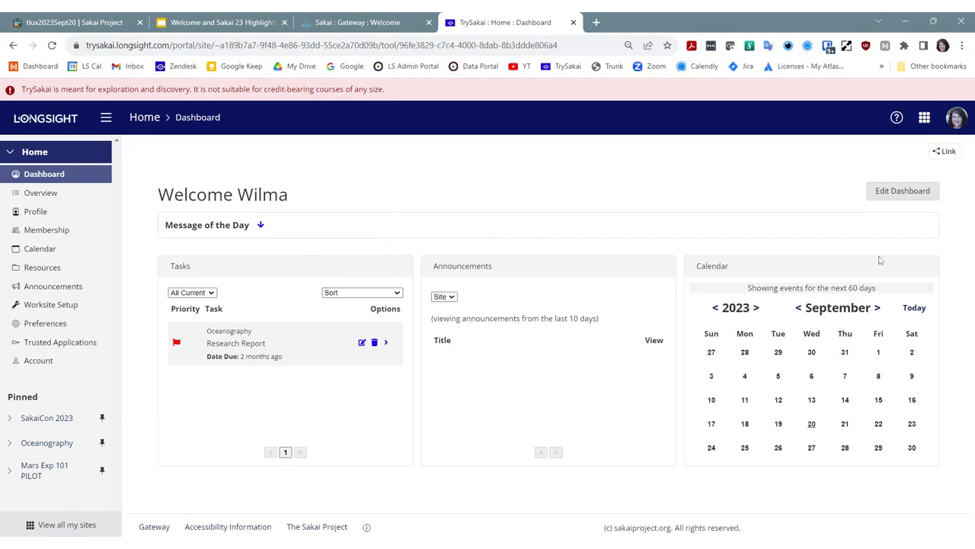
click(899, 191)
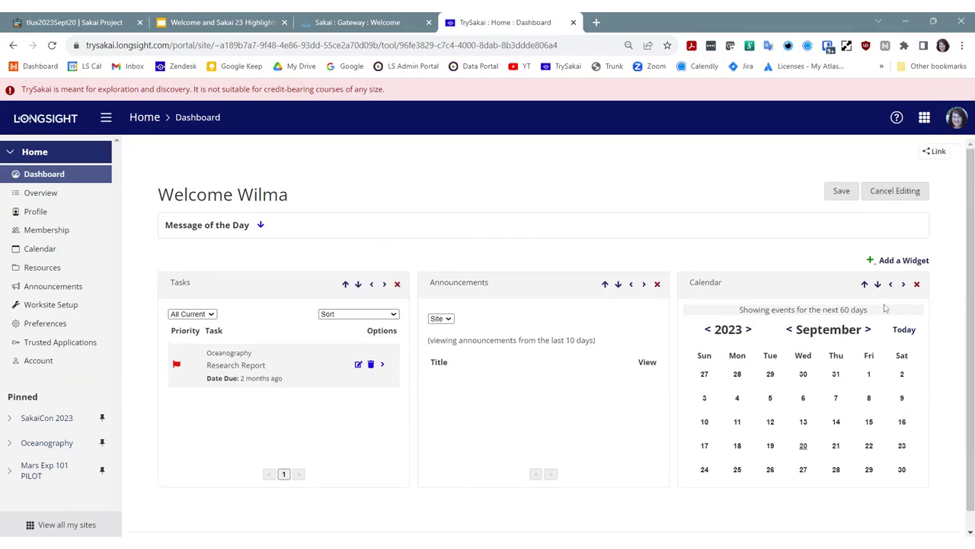
click(899, 262)
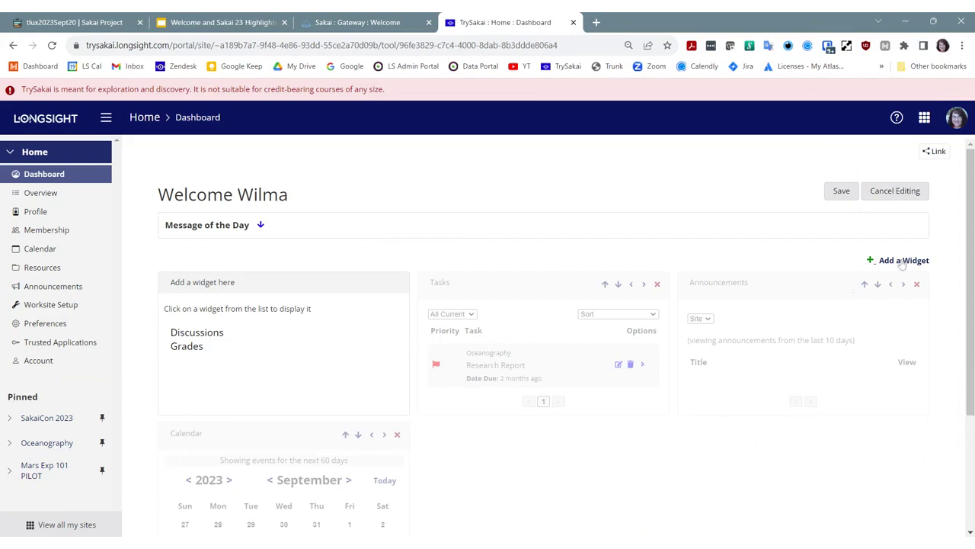
Step: Cancel editing the Home dashboard, discarding the new widget slot
click(896, 195)
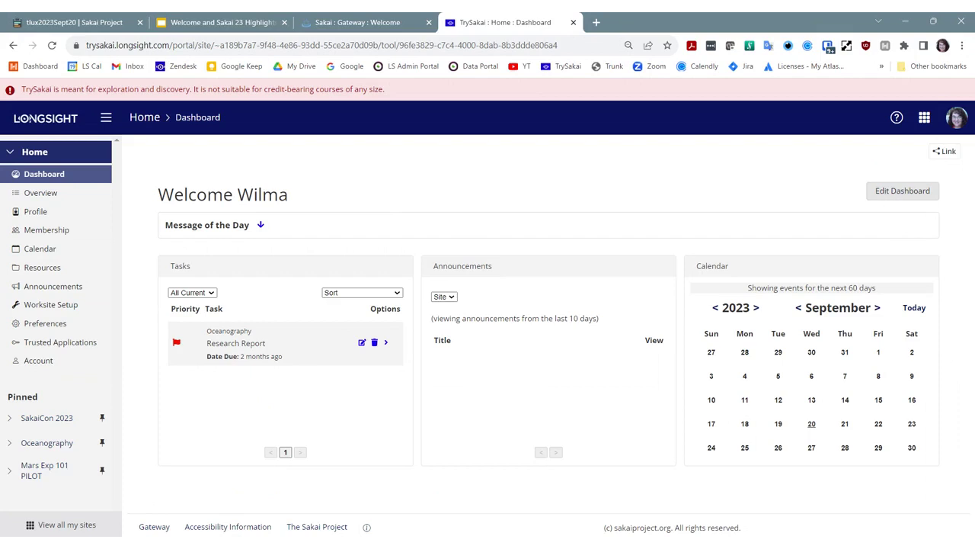
click(358, 22)
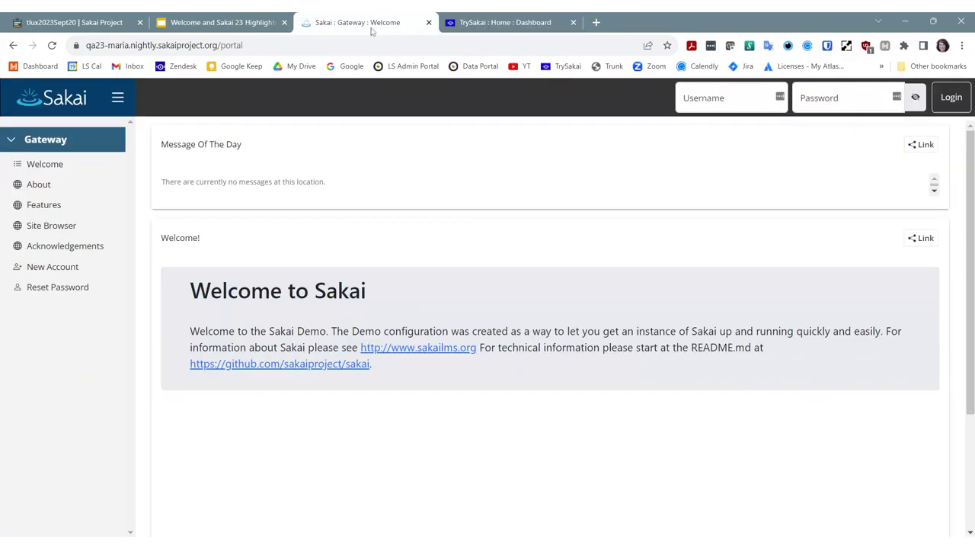
click(236, 23)
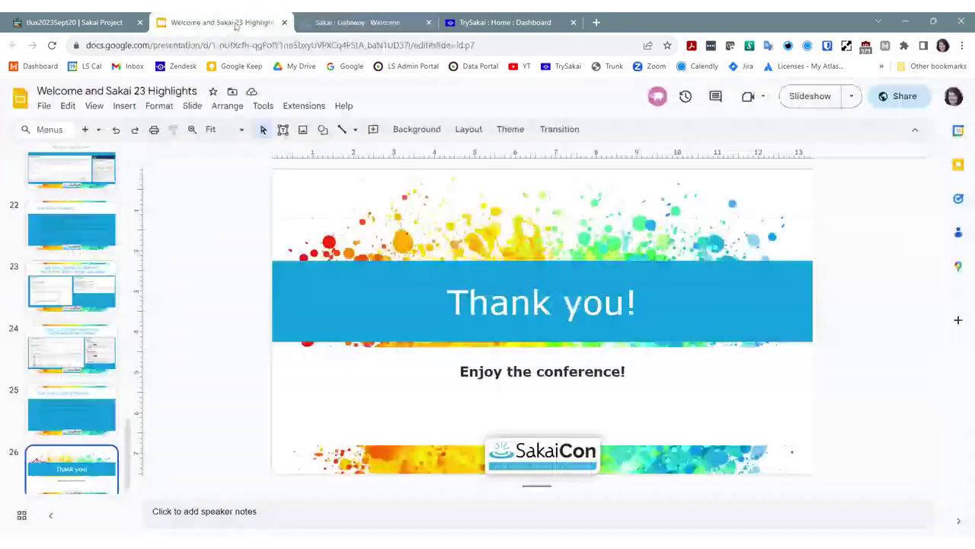
click(75, 22)
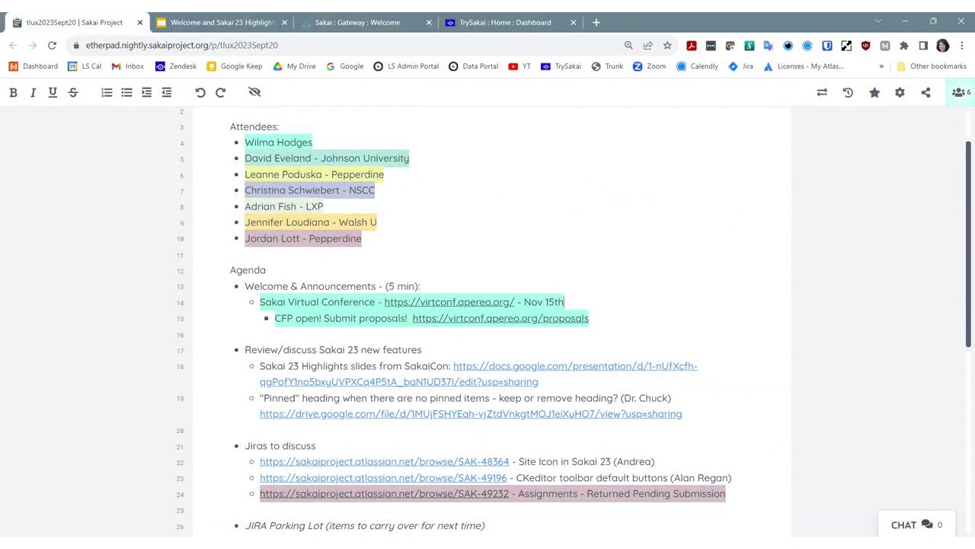
click(361, 20)
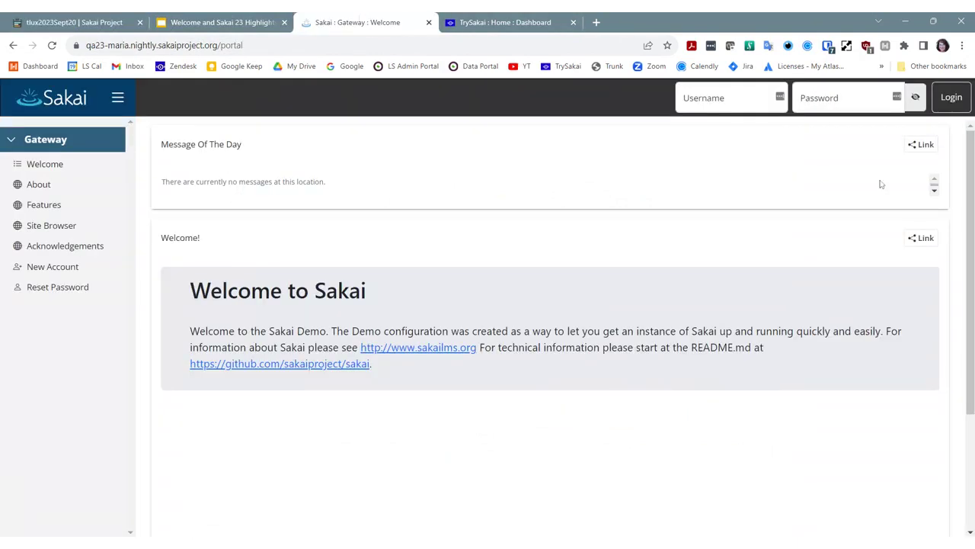
click(780, 96)
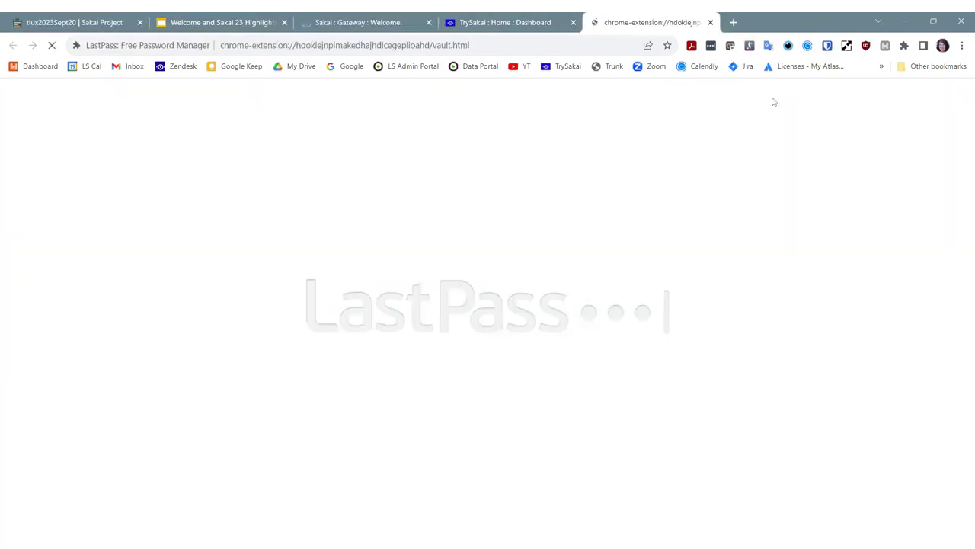
click(717, 23)
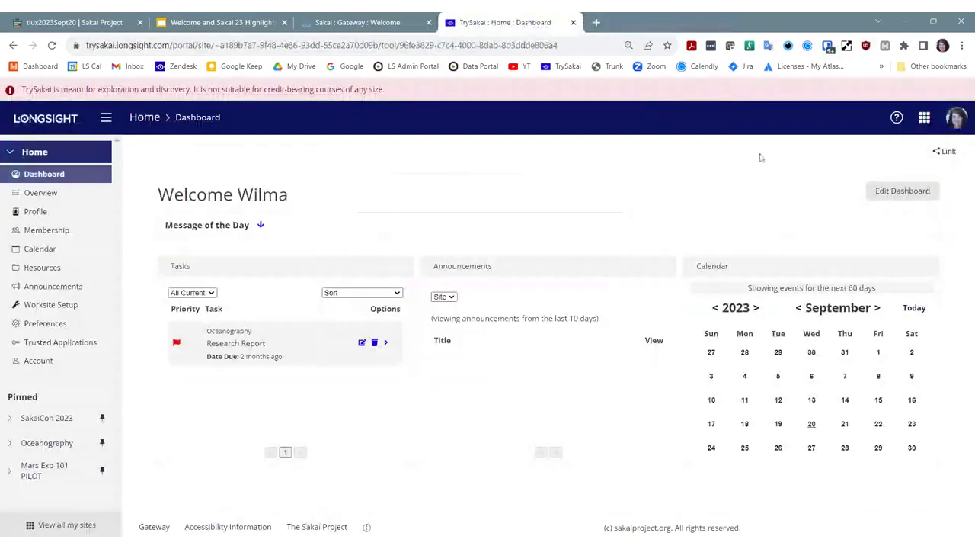
click(361, 22)
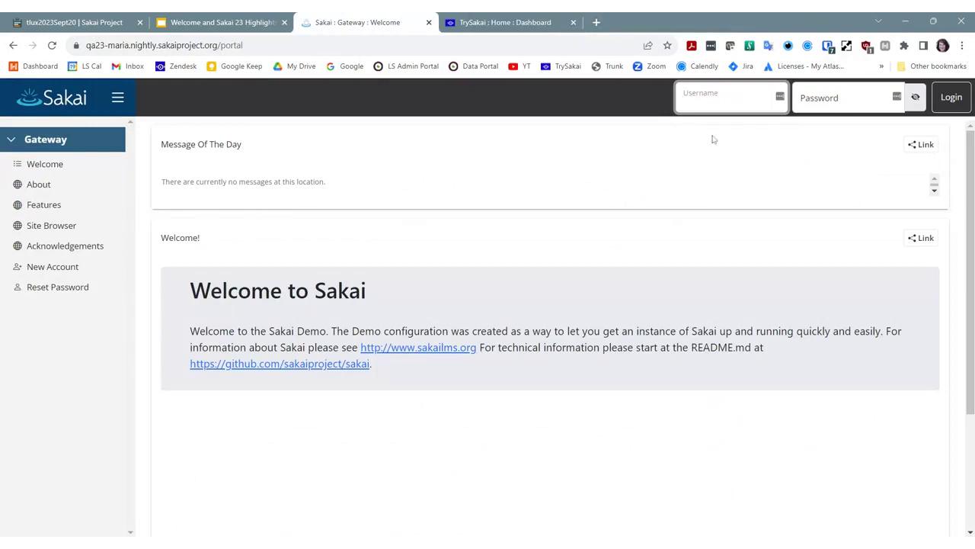
Step: Sign in to the Sakai 23 test server with the faculty account's username and password
text(faculty)
key(Tab)
text(sakai)
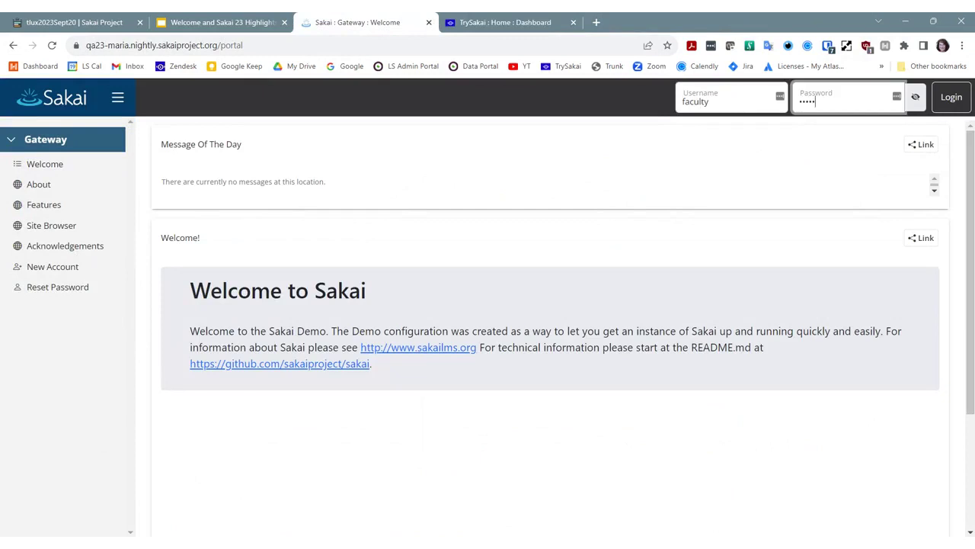
key(Return)
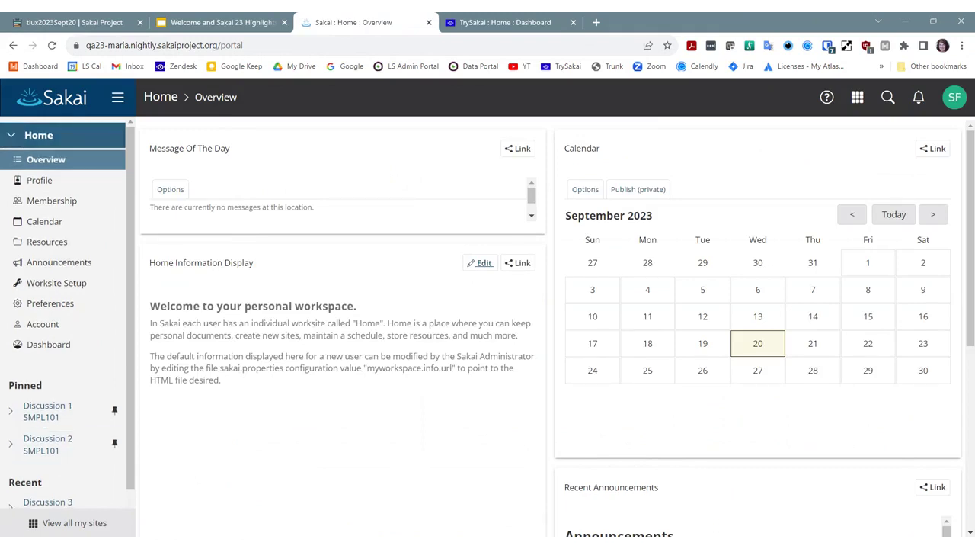
Step: Expand and collapse the Home, Discussion 1 and Discussion 2 tool lists, then view all sites
click(11, 136)
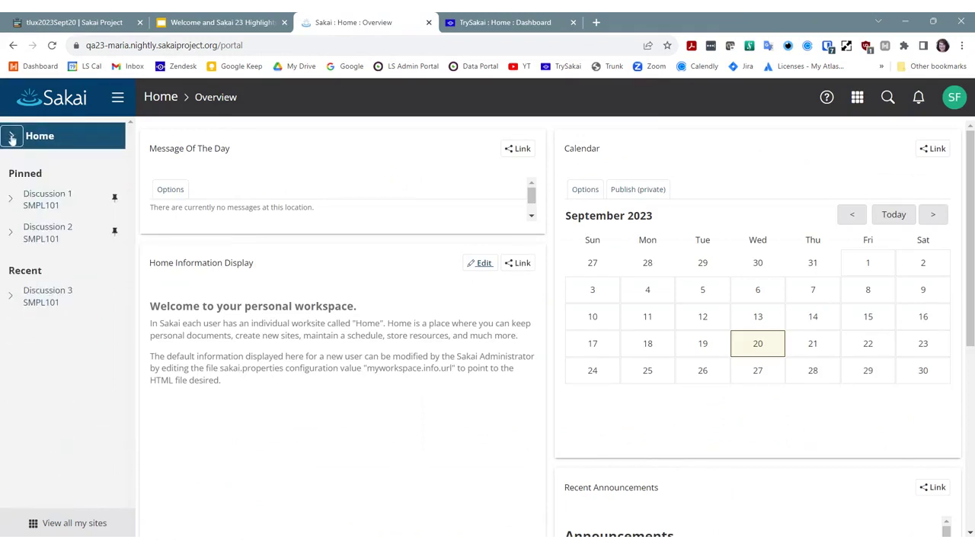
click(10, 197)
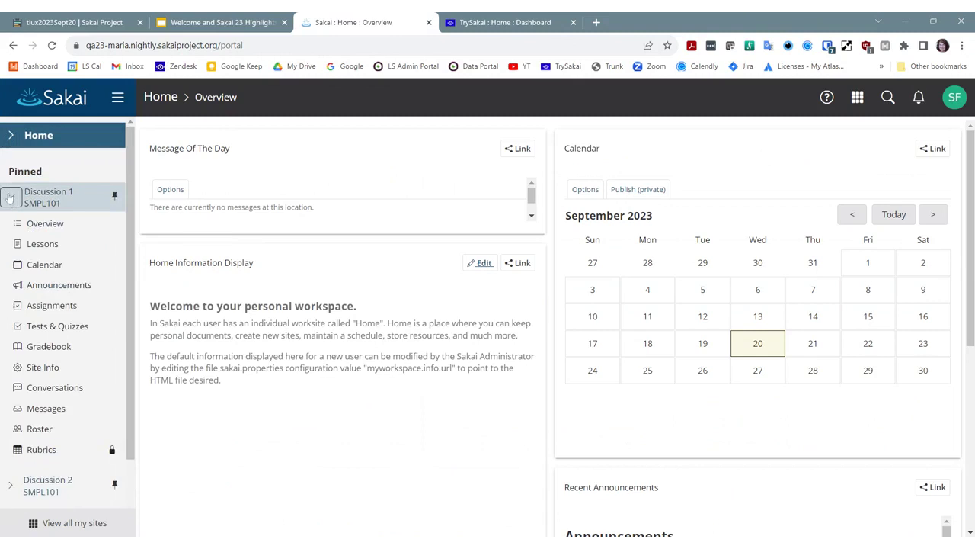
click(9, 196)
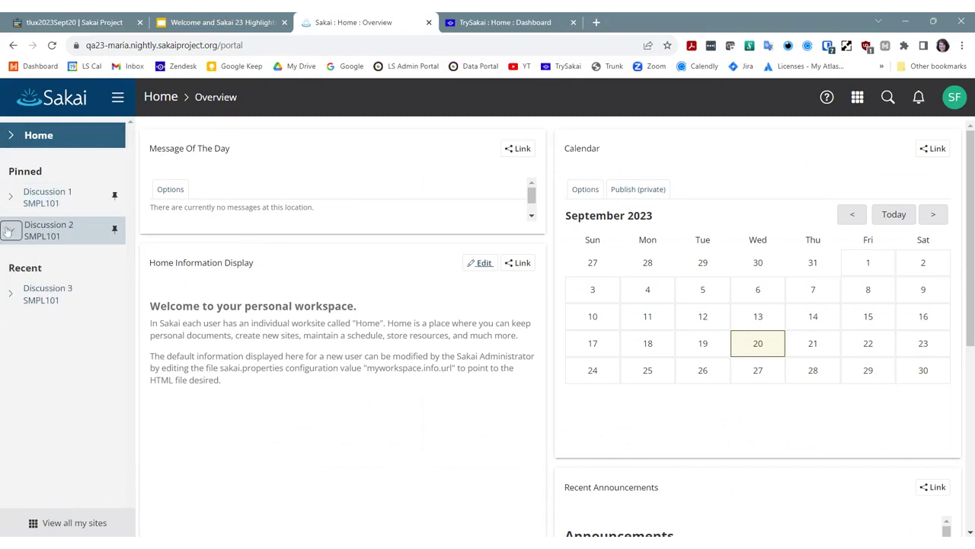
click(9, 230)
click(9, 230)
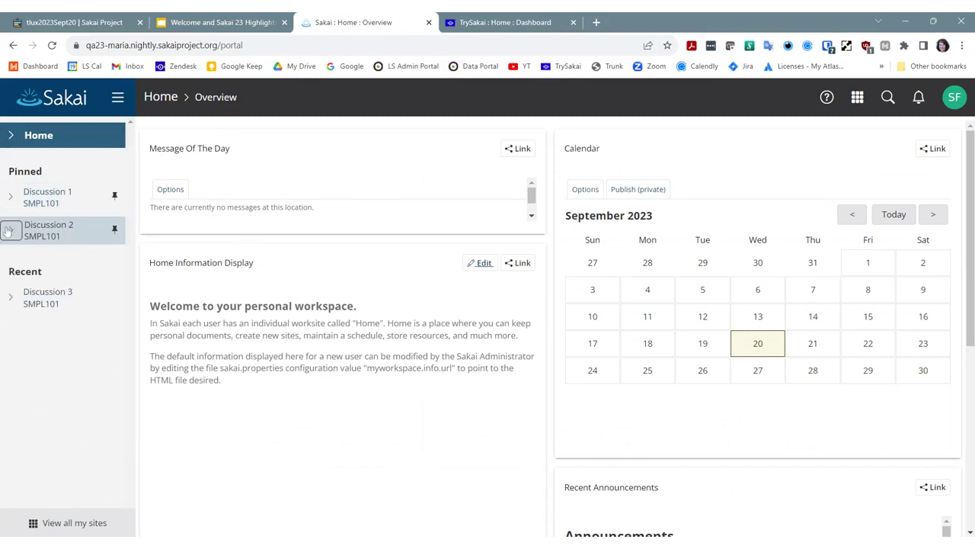
click(12, 136)
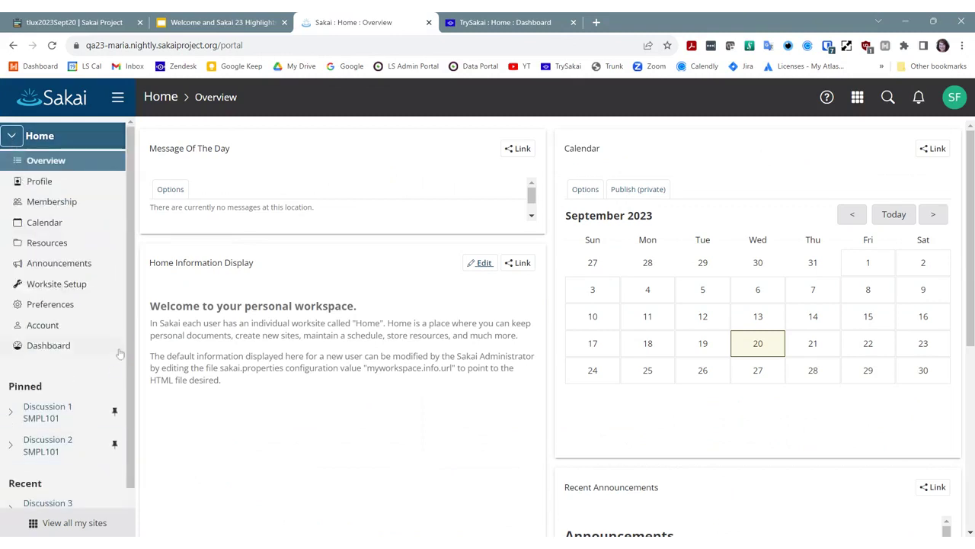
scroll(127, 335, down, 1)
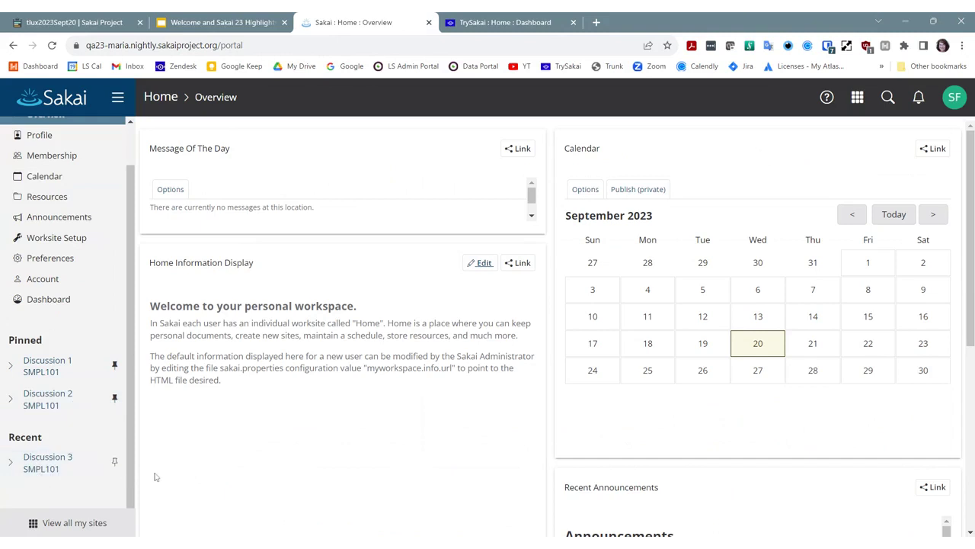
click(87, 525)
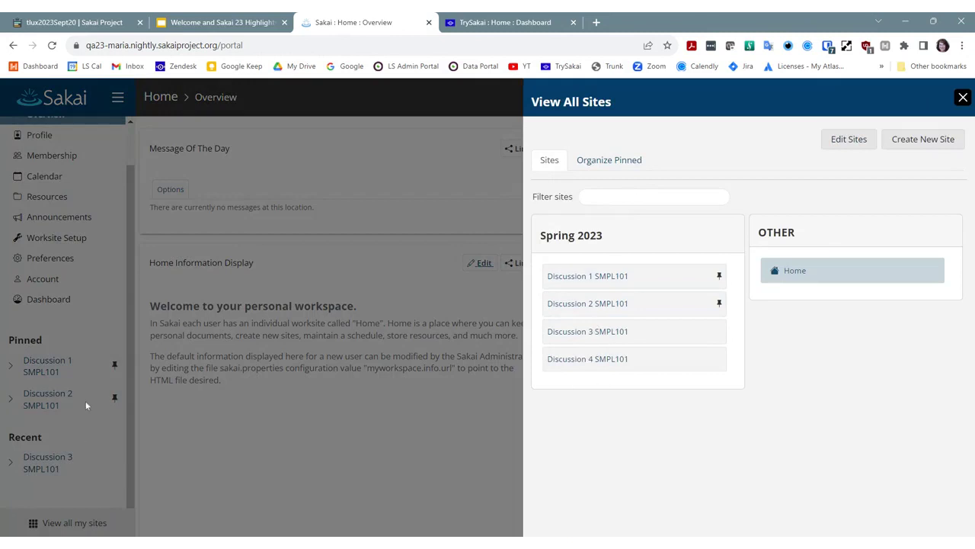
Step: Open the Discussion 4 SMPL101 site from the View All Sites panel
click(610, 367)
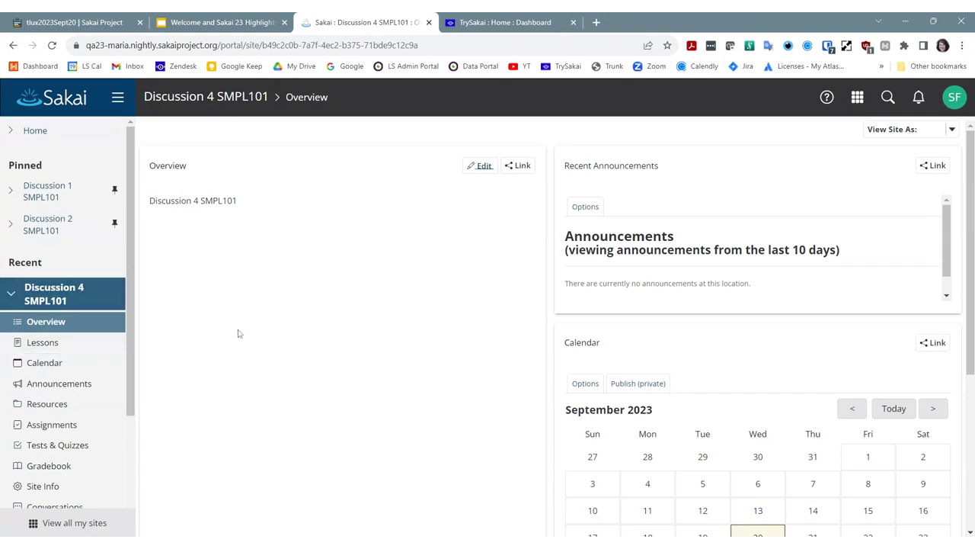
Step: Collapse and re-expand Discussion 4's tool list, then open the pinned Discussion 1 SMPL101 site
click(13, 294)
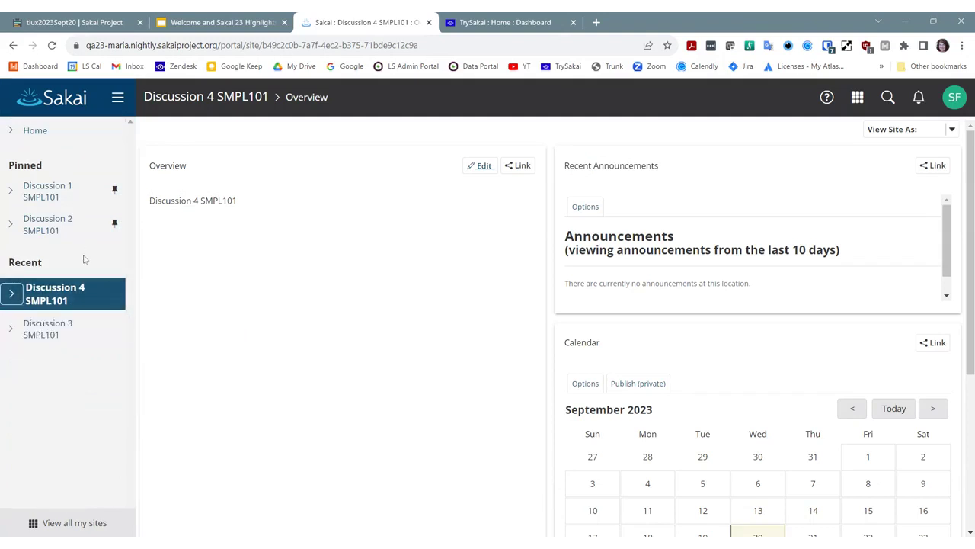
click(12, 293)
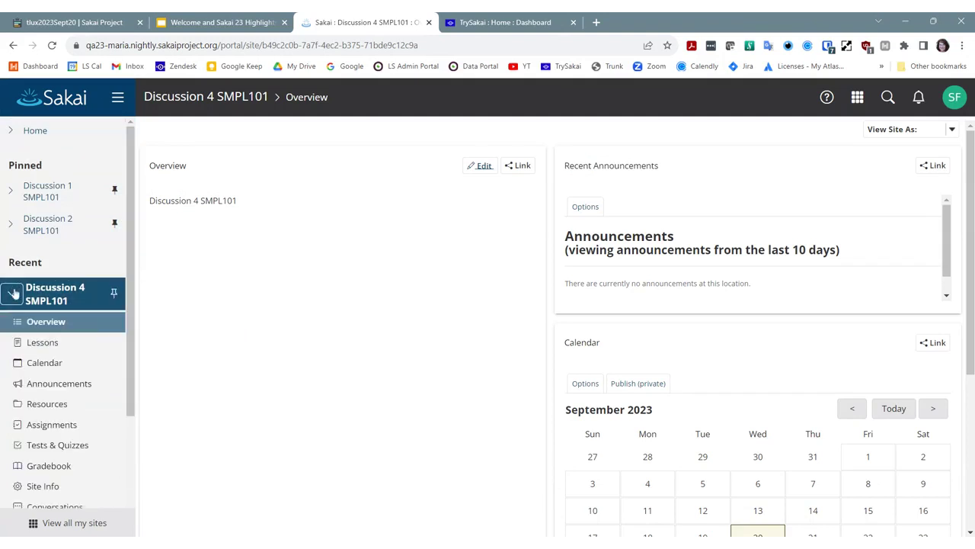
drag(131, 220, 142, 183)
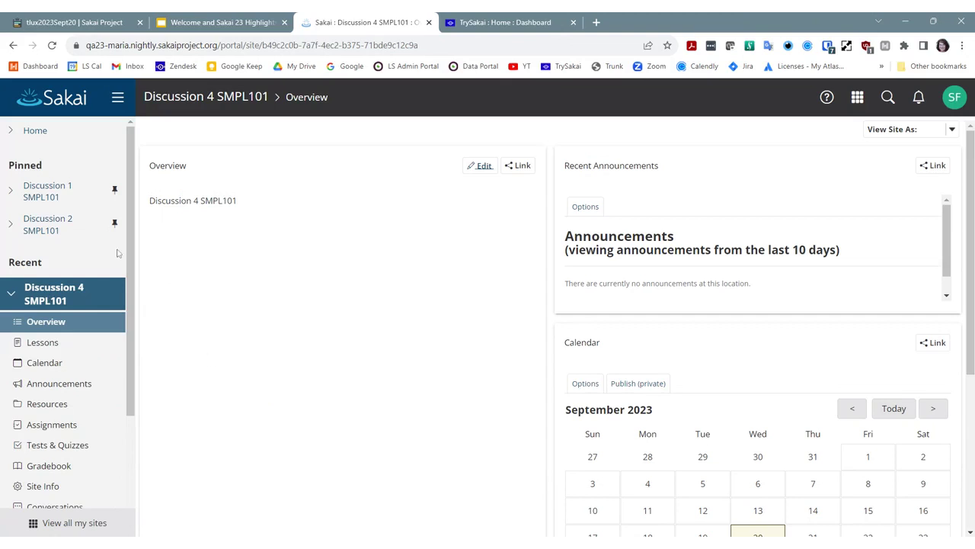
click(29, 195)
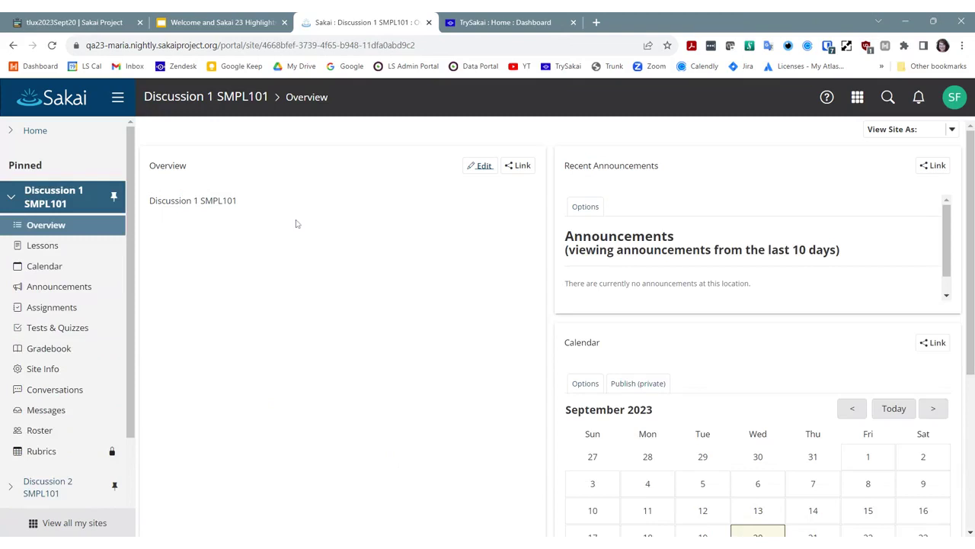
Step: Toggle Discussion 1 SMPL101's site navigation, visit its Announcements, and return to its Overview
click(67, 228)
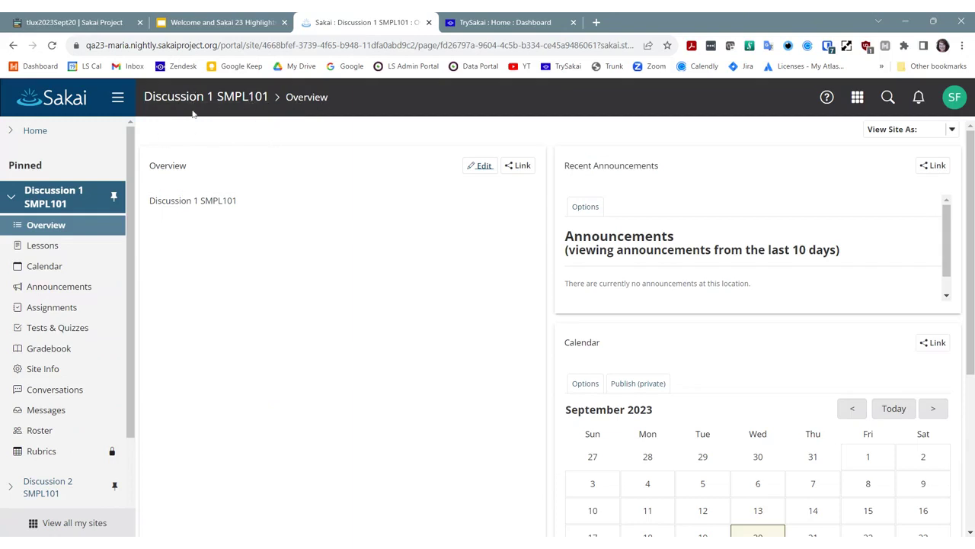
click(117, 100)
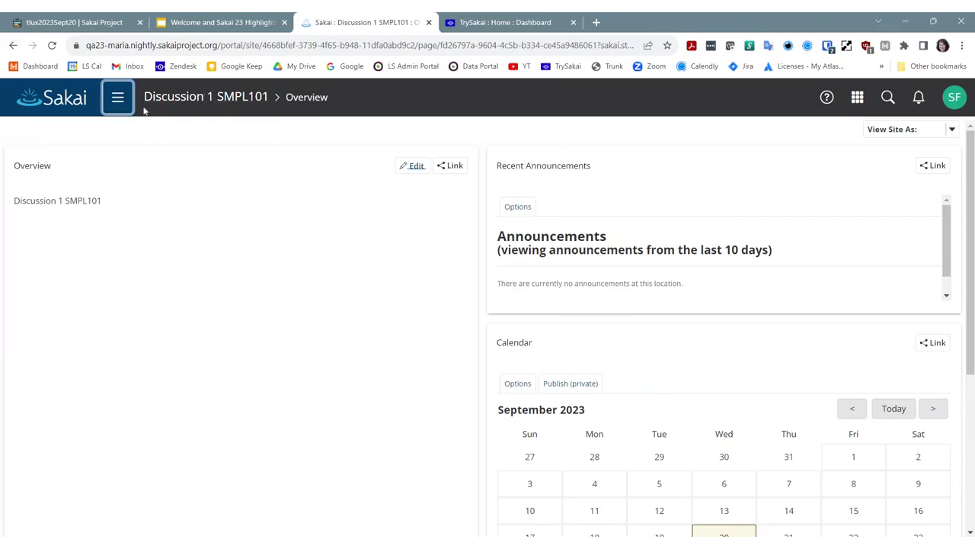
click(120, 111)
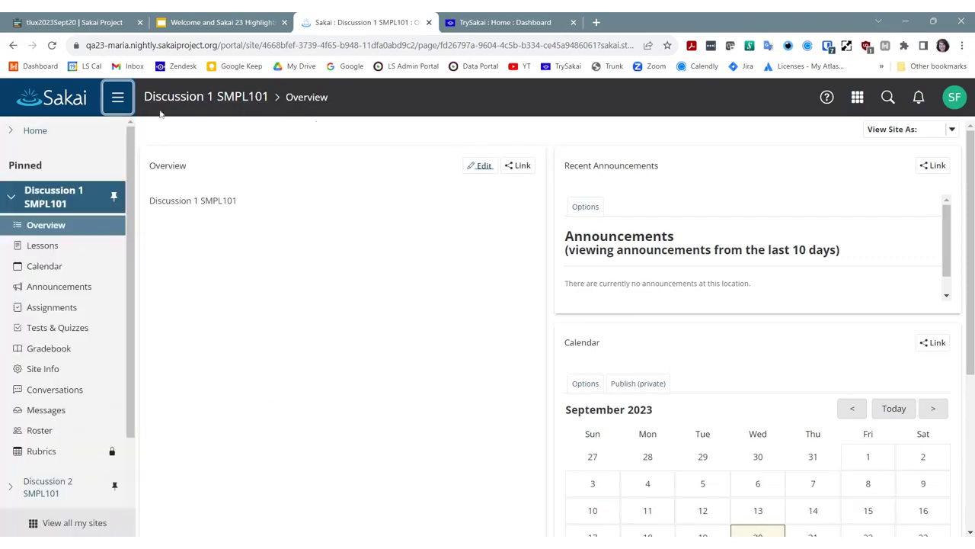
click(312, 100)
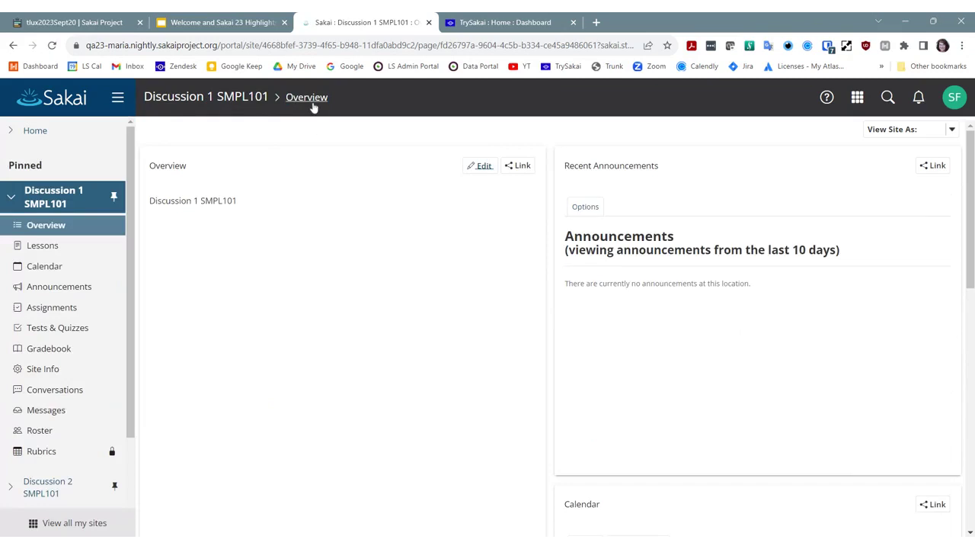
click(252, 101)
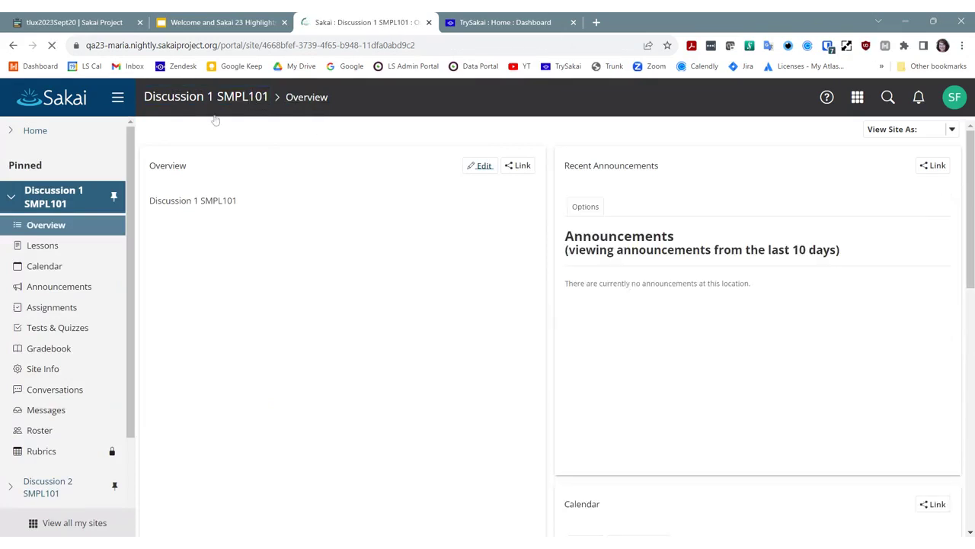
click(90, 296)
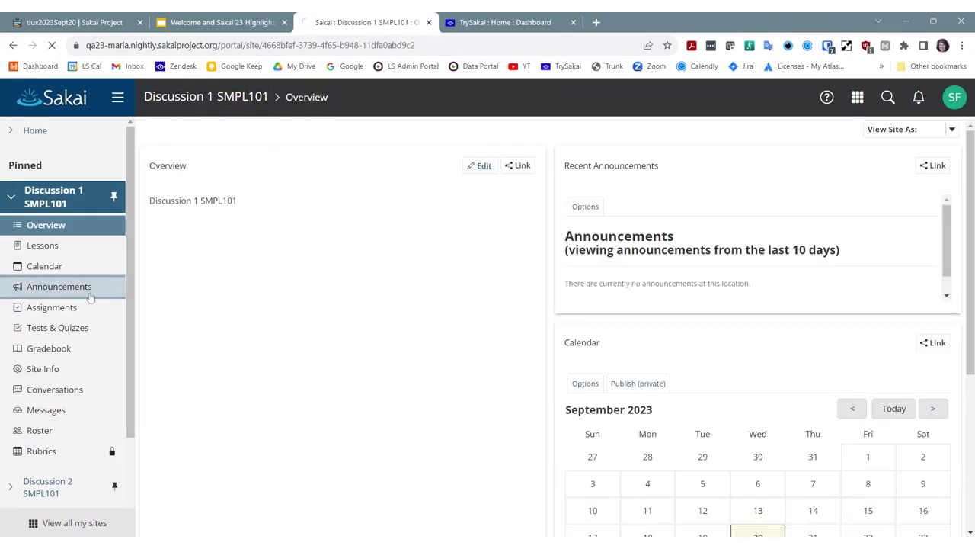
click(239, 103)
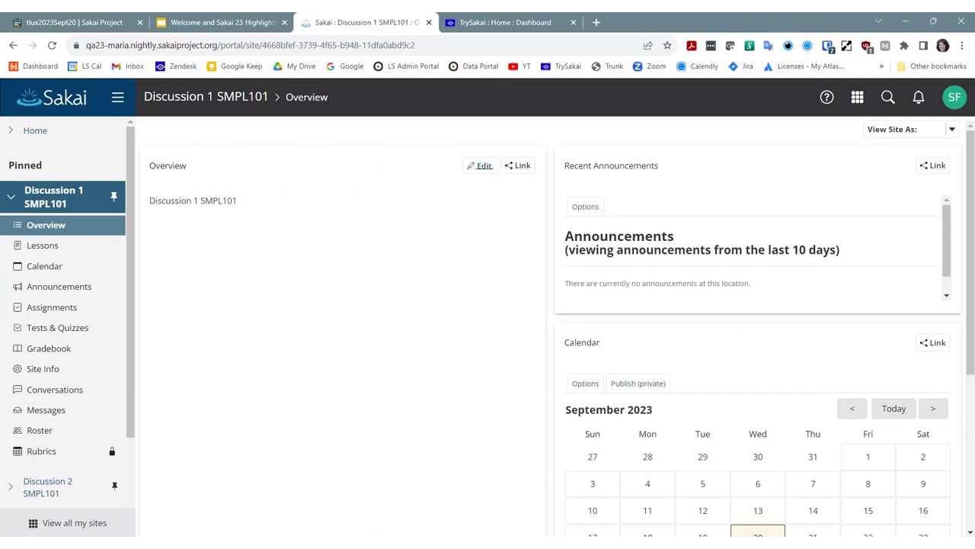
Step: Open Discussion 1 SMPL101's Lessons page, hiding and reshowing the site navigation panel
click(74, 248)
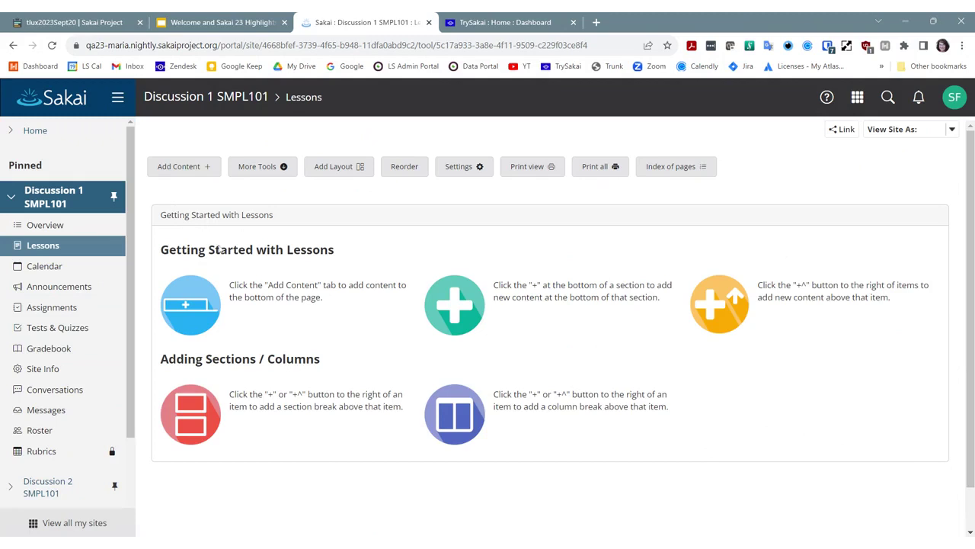
click(118, 99)
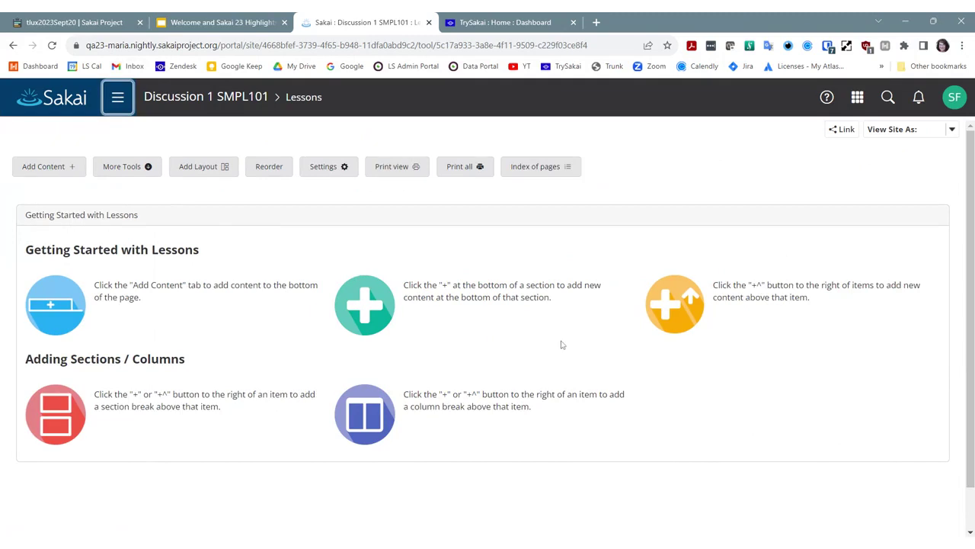
scroll(562, 345, down, 1)
scroll(562, 344, up, 1)
click(122, 101)
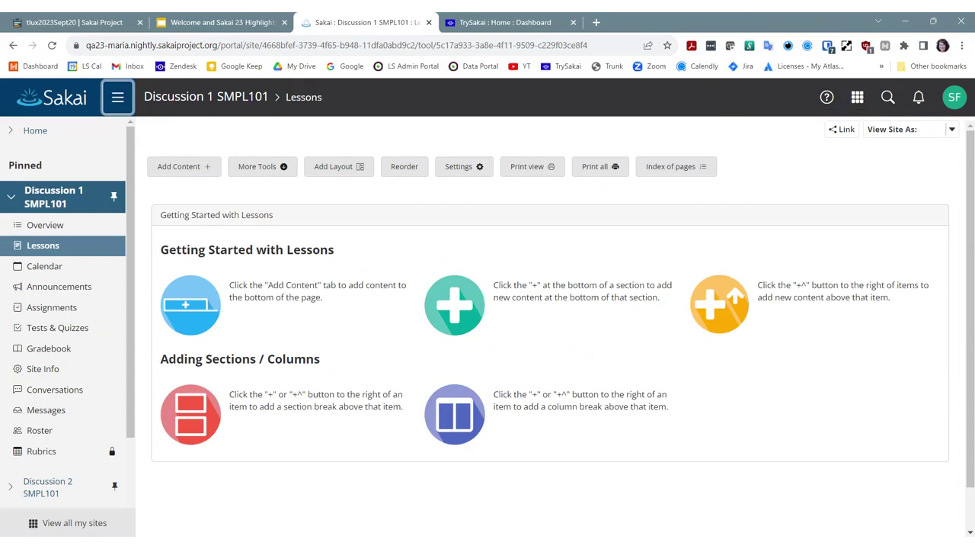
Step: Scroll the sidebar, then switch to the tlux2023Sept20 Etherpad meeting notes tab
scroll(77, 318, down, 3)
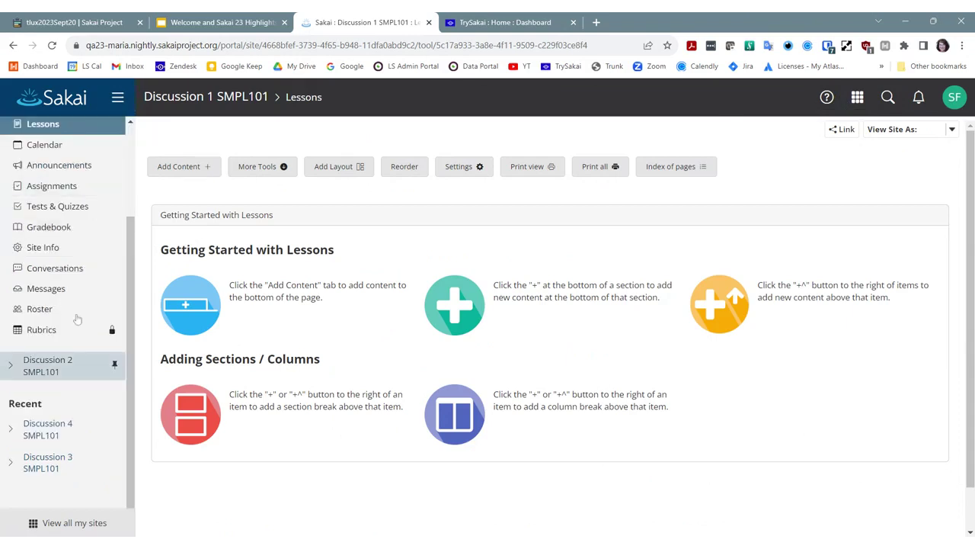
drag(130, 424, 131, 418)
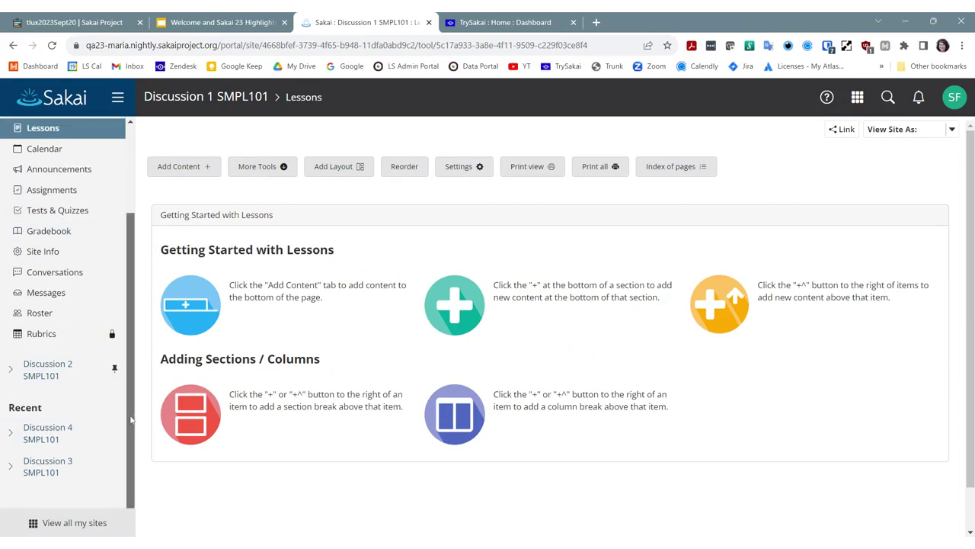
scroll(130, 419, up, 3)
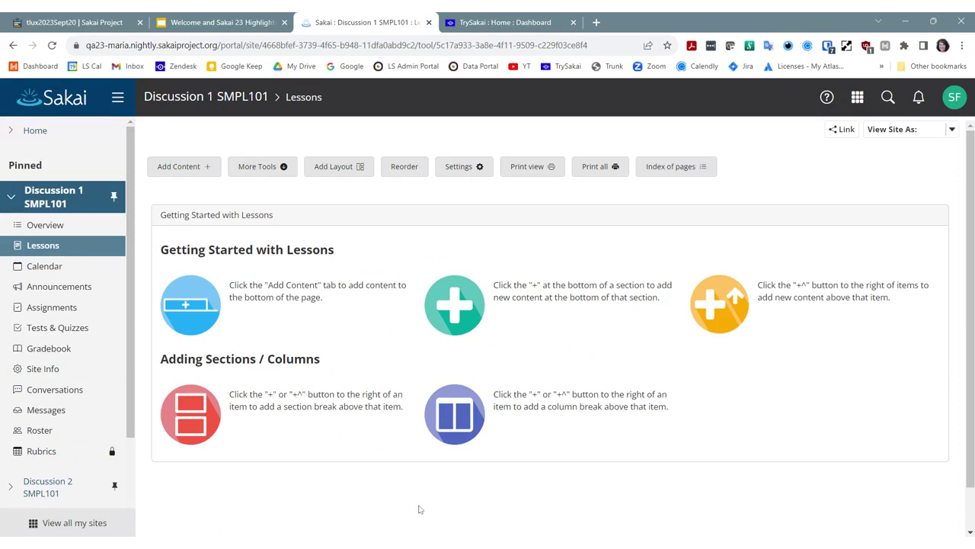
click(80, 22)
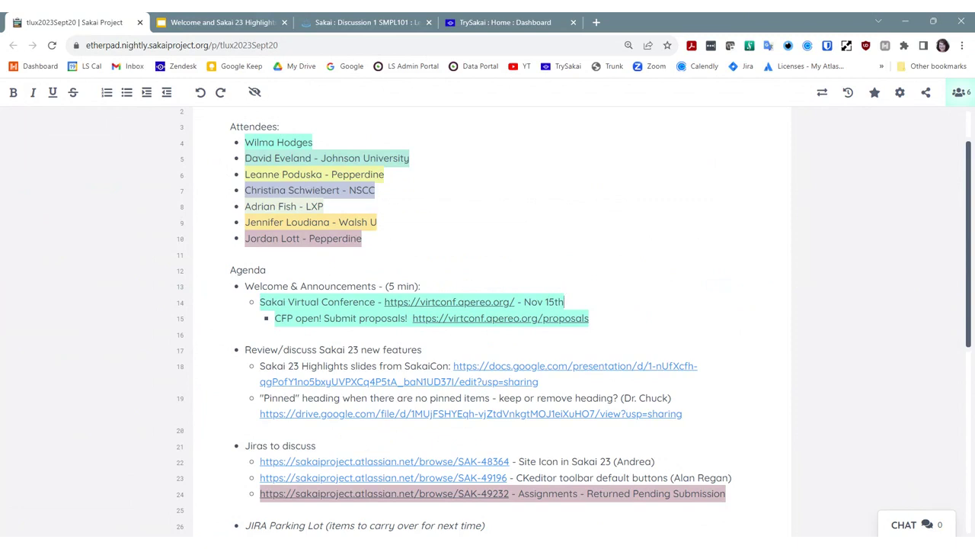
Step: Open the no_pinned_sites.png Google Drive link on line 19, then return to Sakai's Discussion 1 tab
click(367, 416)
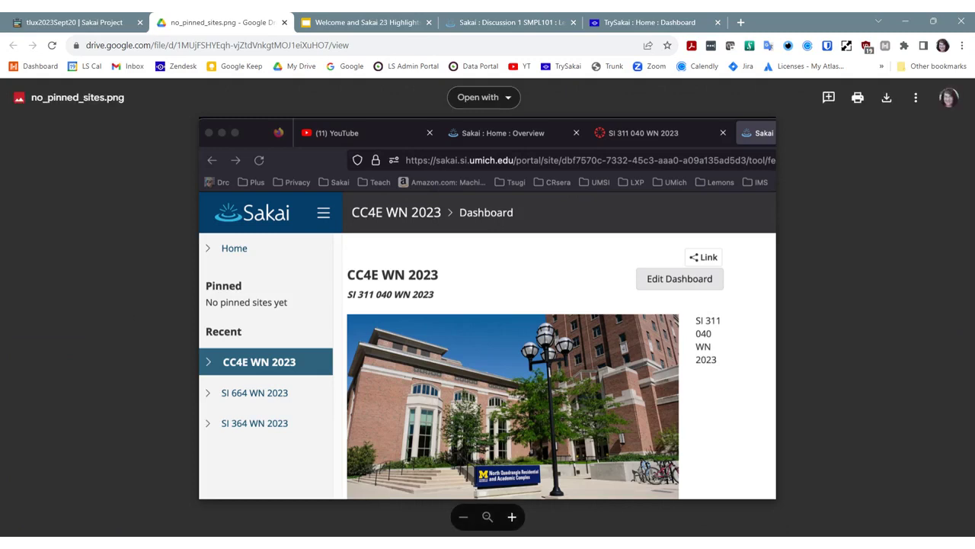
click(507, 23)
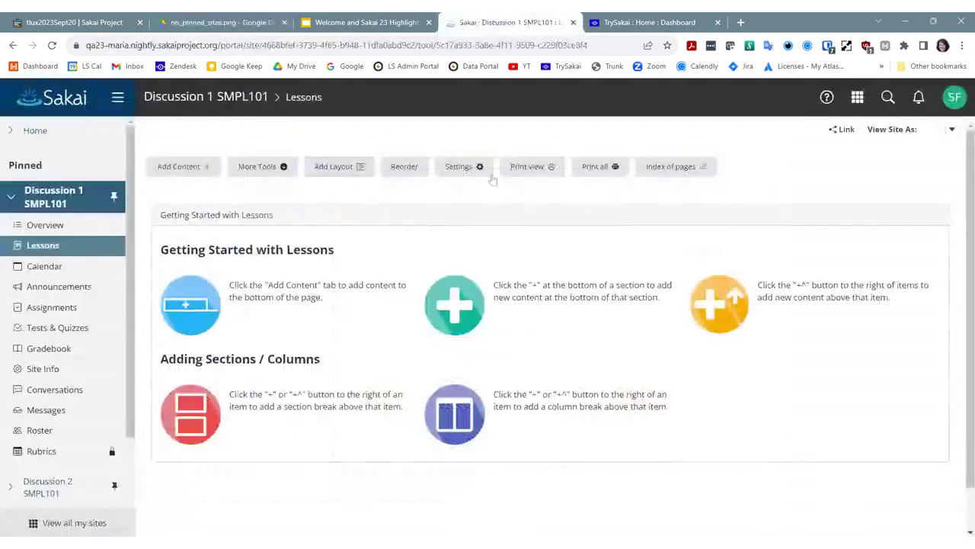
Step: Collapse Discussion 1 SMPL101's tool list to reveal pinned Discussion 2 and the Recent sites
click(12, 198)
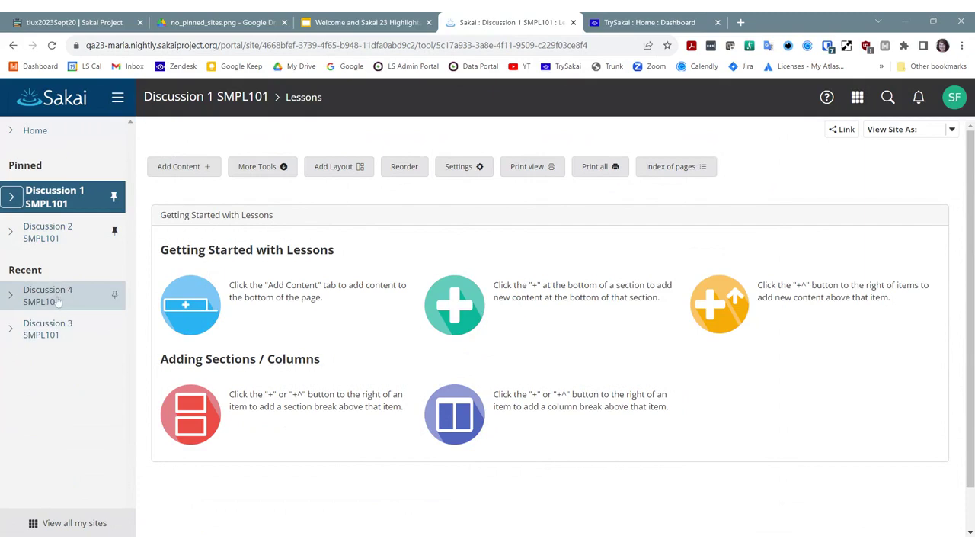
Step: Open pinned Discussion 2 SMPL101, collapse its tool list, and open the View All Sites panel
click(51, 230)
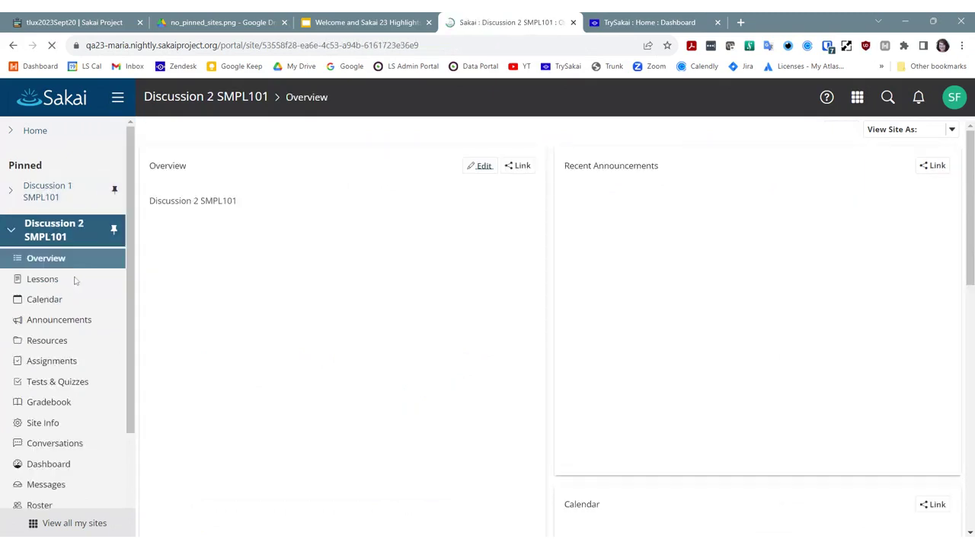
click(13, 231)
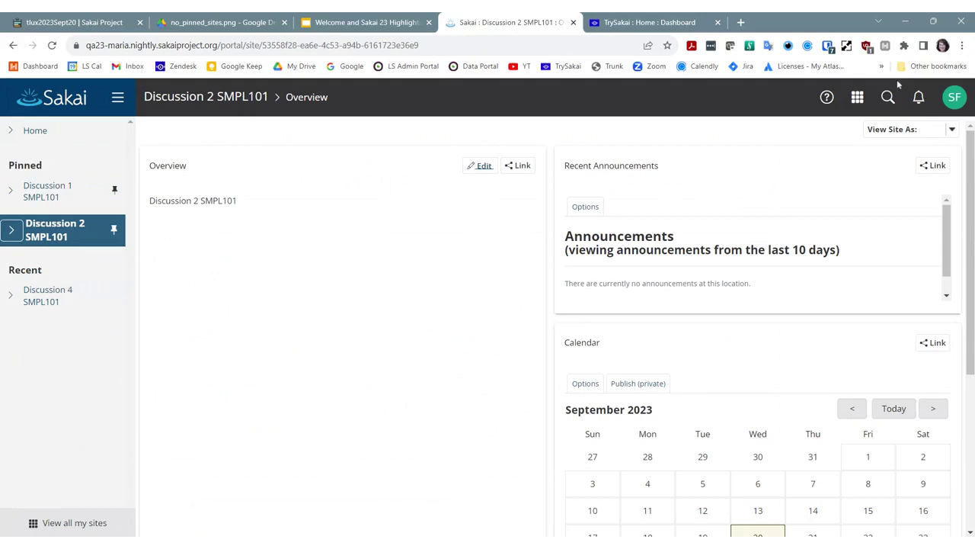
click(858, 96)
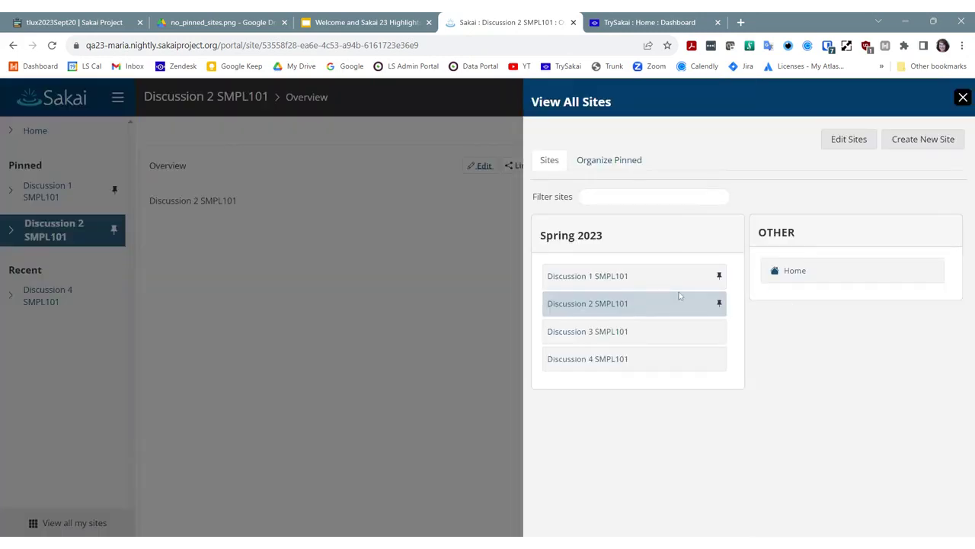
Step: Move Discussion 2 SMPL101 to the top of the pinned sites, reload, and collapse its tools
click(601, 166)
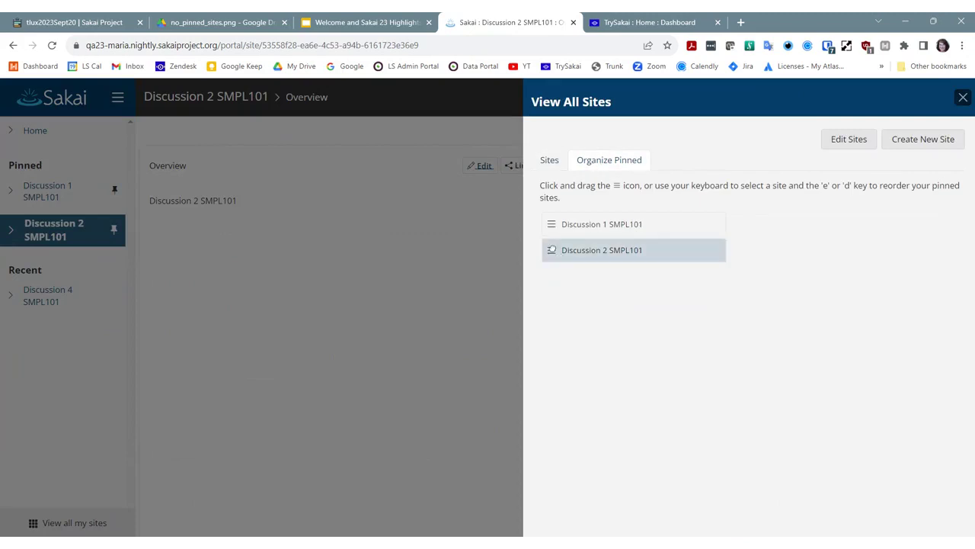
drag(550, 249, 561, 220)
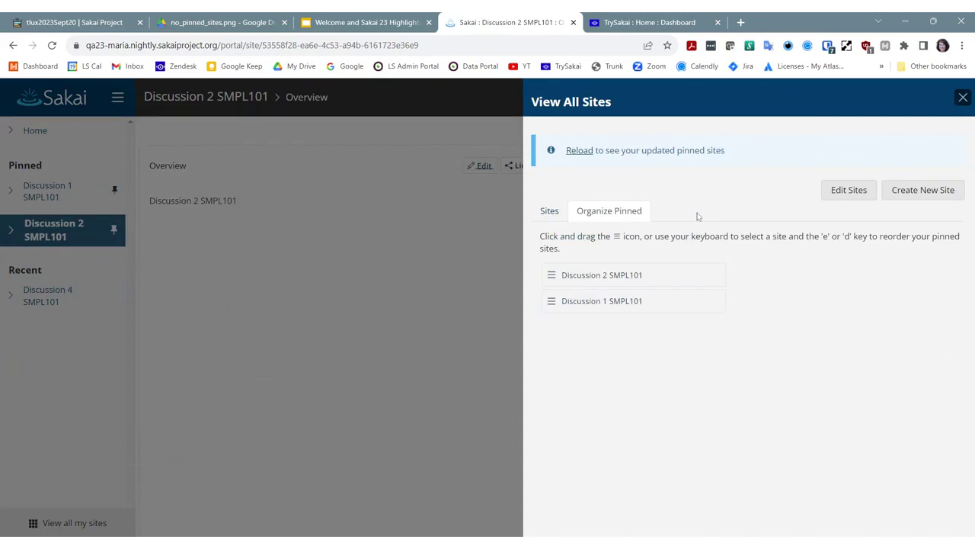
click(573, 152)
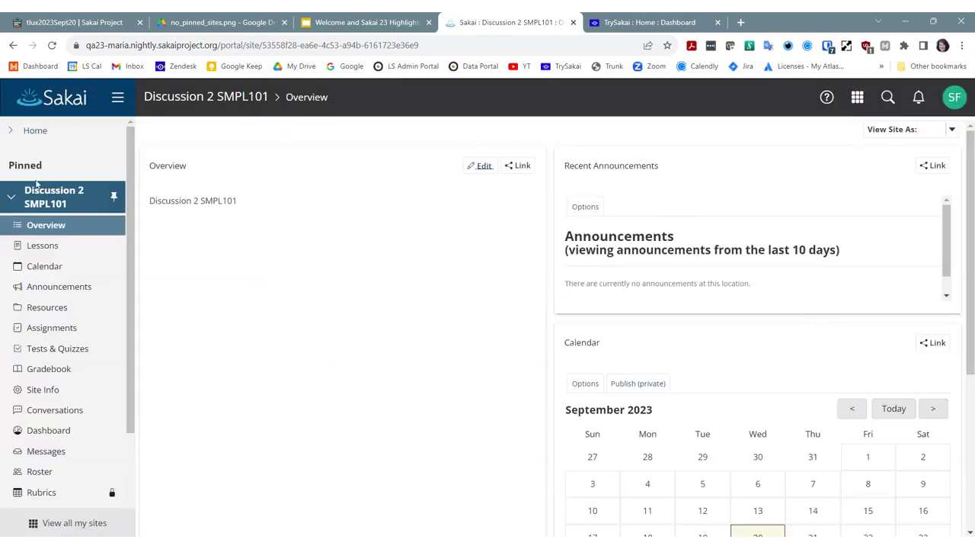
click(13, 198)
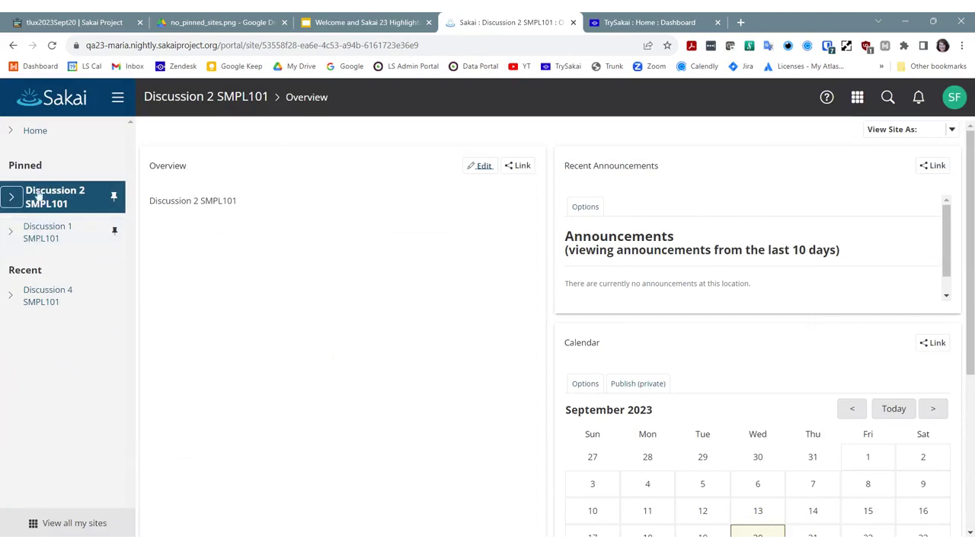
Step: Pin all Spring 2023 sites from the View All Sites list and reload Sakai
click(856, 99)
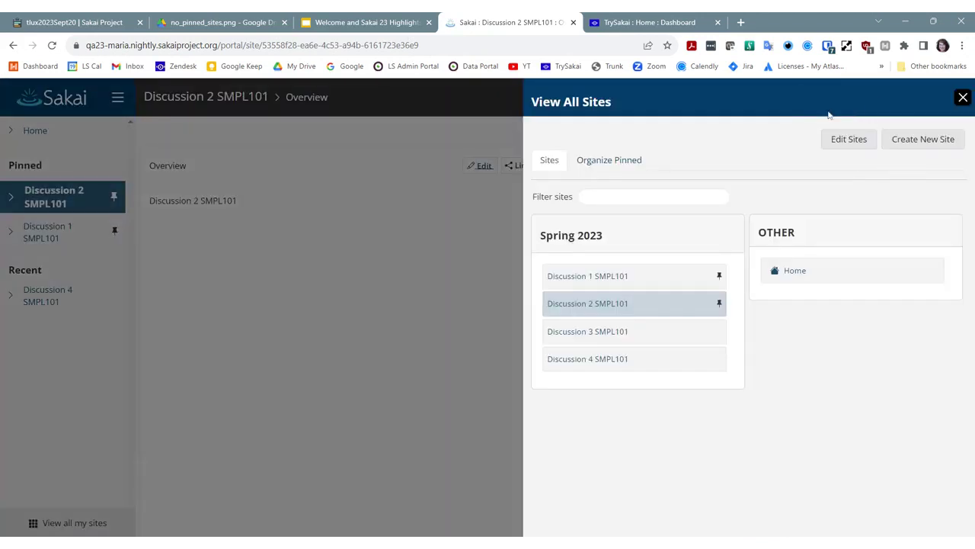
click(638, 160)
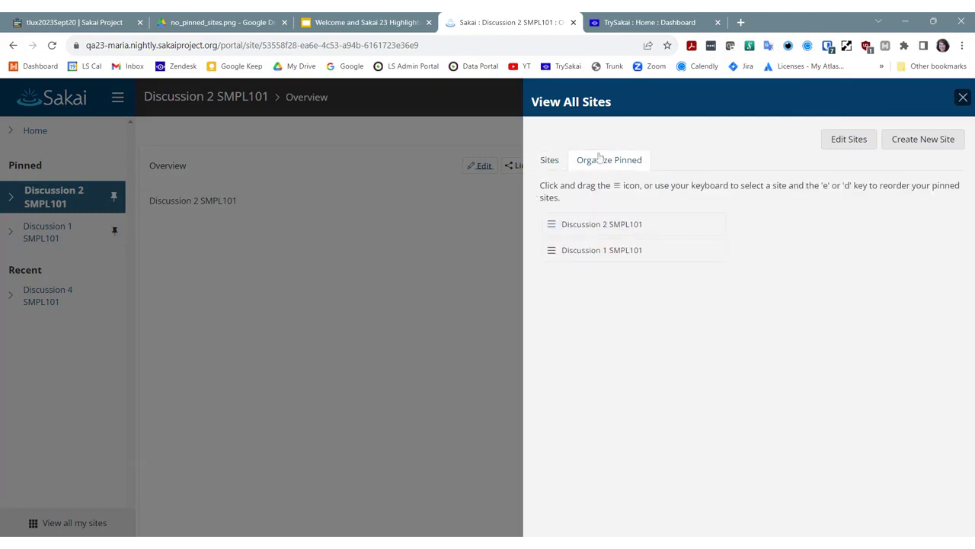
click(548, 161)
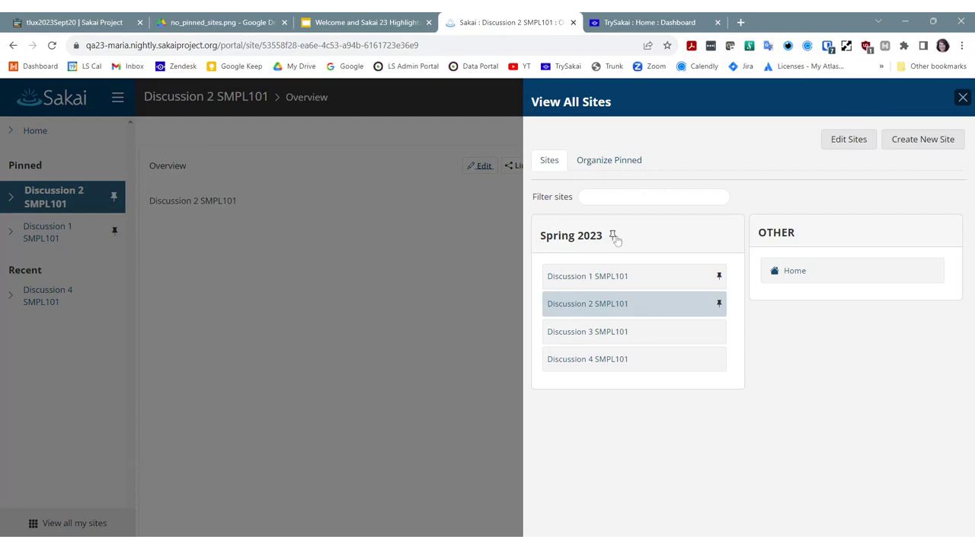
click(613, 237)
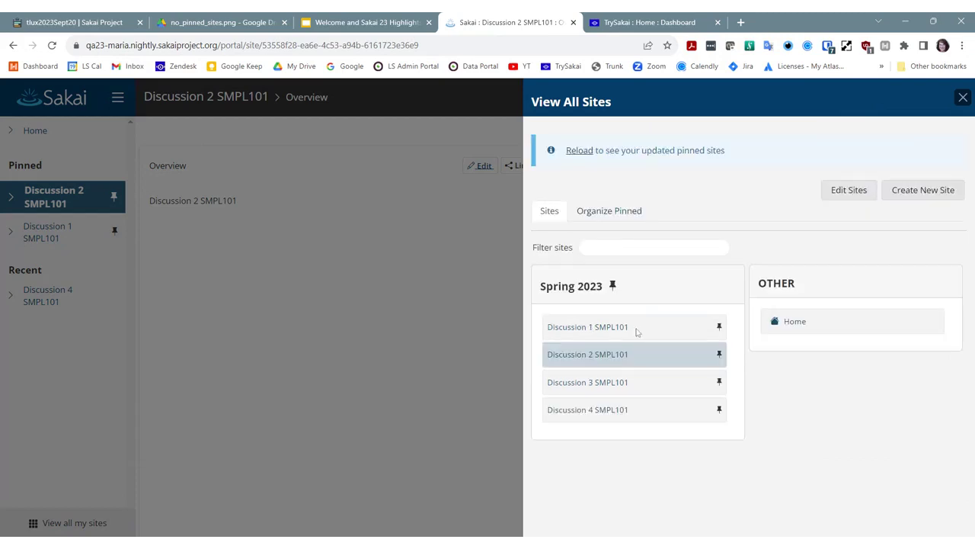
click(585, 150)
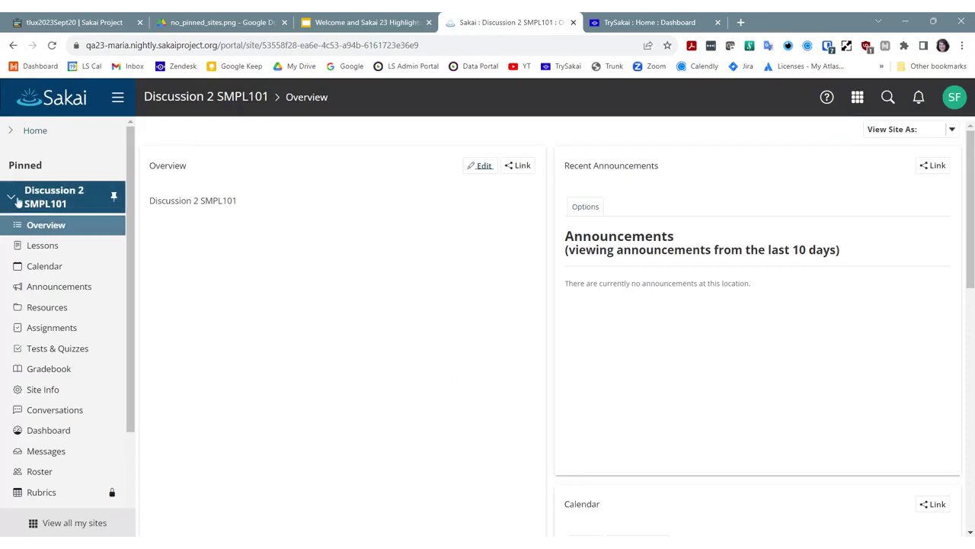
Step: Collapse Discussion 2 SMPL101's tools so the sidebar shows pinned sites 2, 1, 3, 4
click(11, 197)
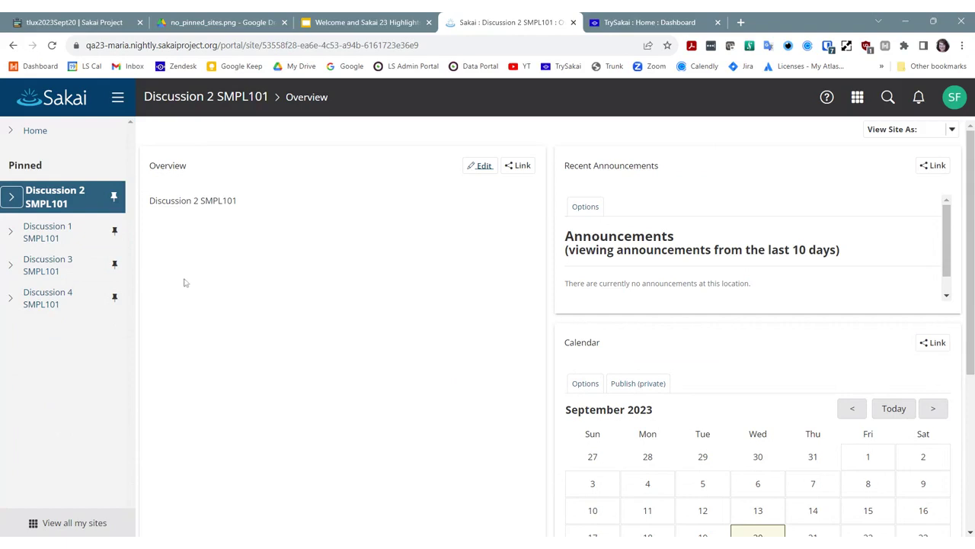
Step: In Organize Pinned, drag Discussion 4 above Discussion 3 and reload for order 2, 1, 4, 3
click(857, 97)
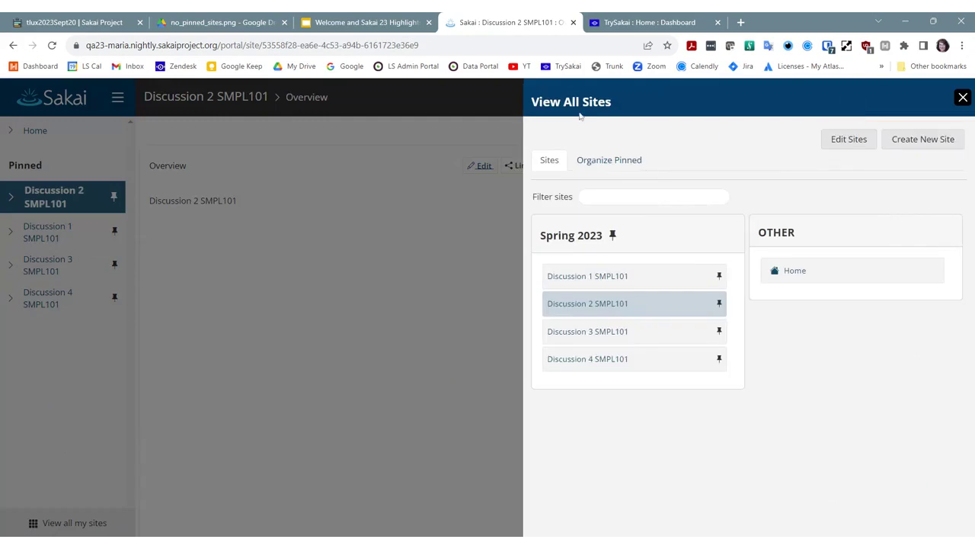
click(621, 167)
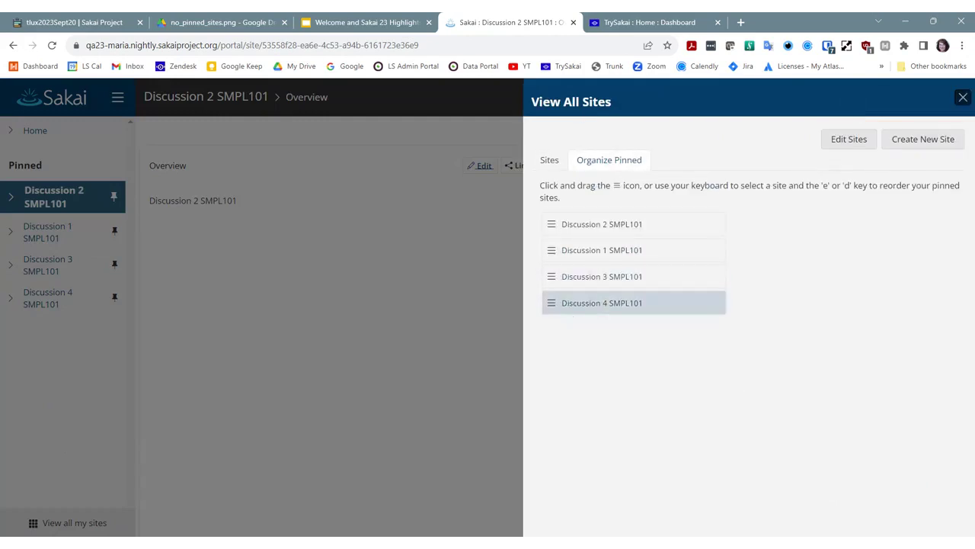
drag(551, 303, 553, 305)
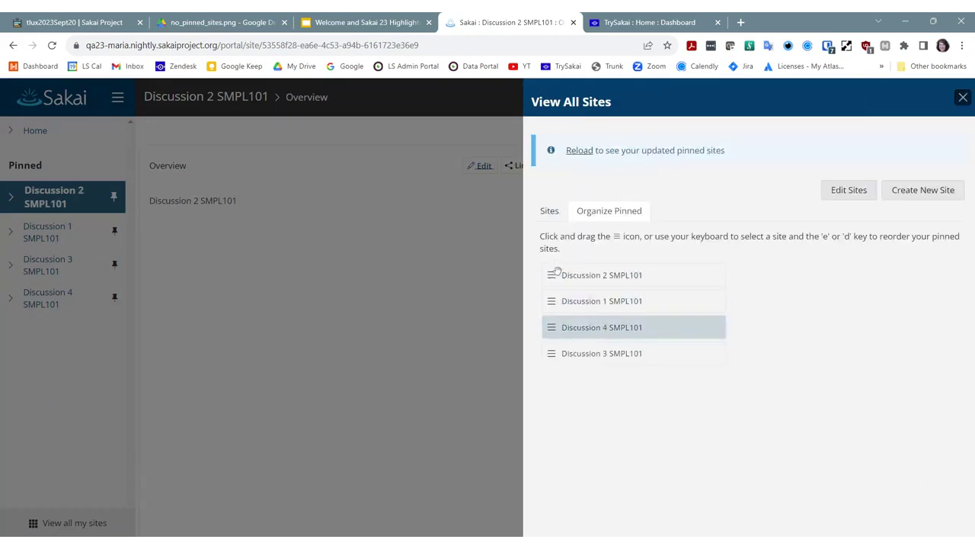
click(577, 150)
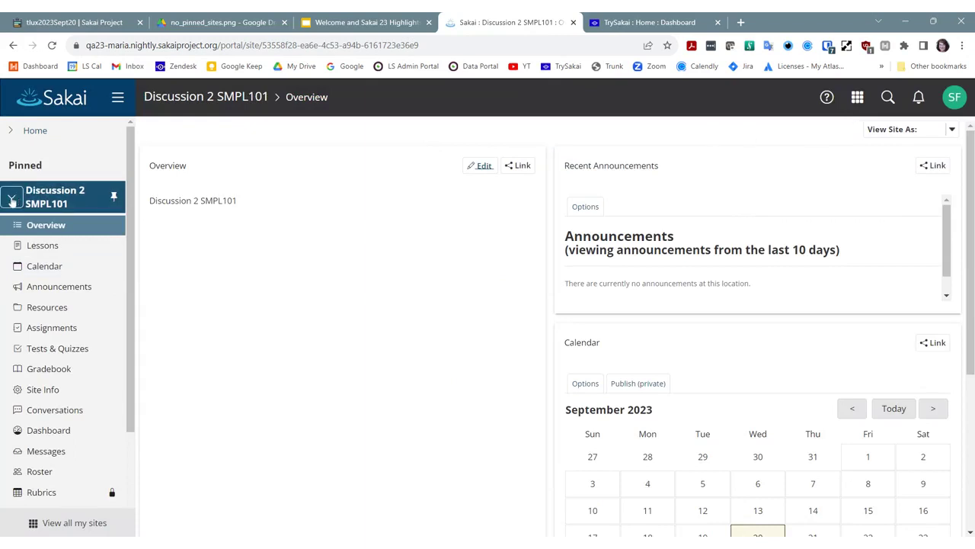
Step: Unpin and re-pin Discussion 2 SMPL101 twice so it ends up after Discussions 1, 4 and 3
click(112, 199)
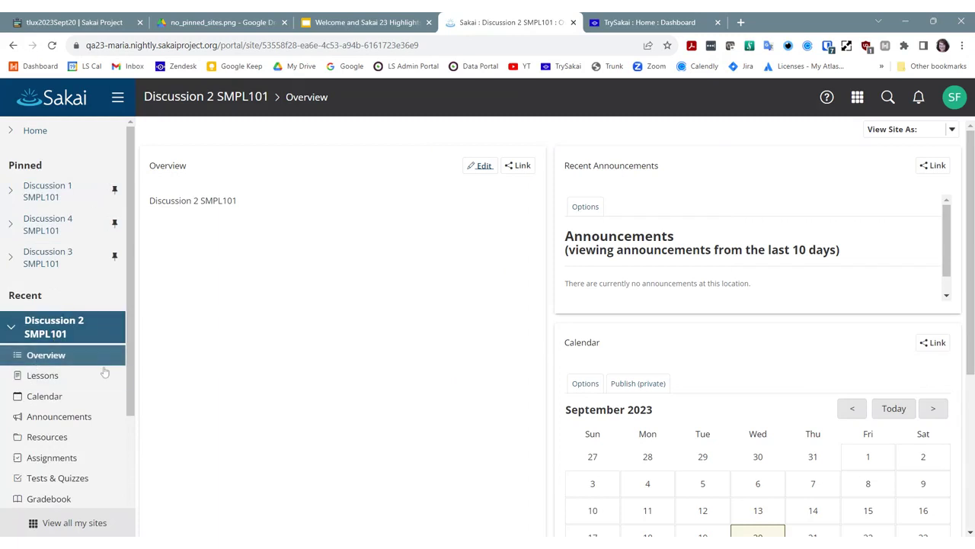
click(112, 328)
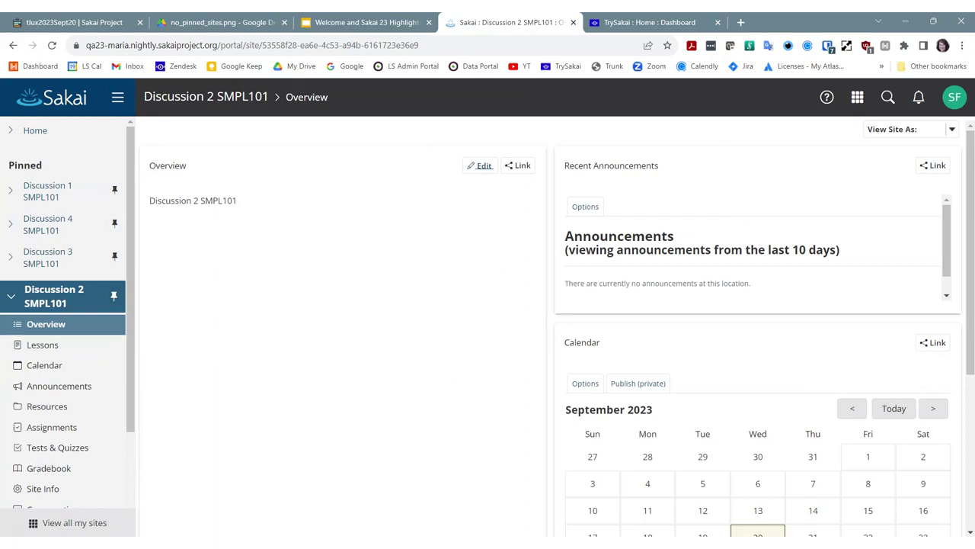
click(10, 296)
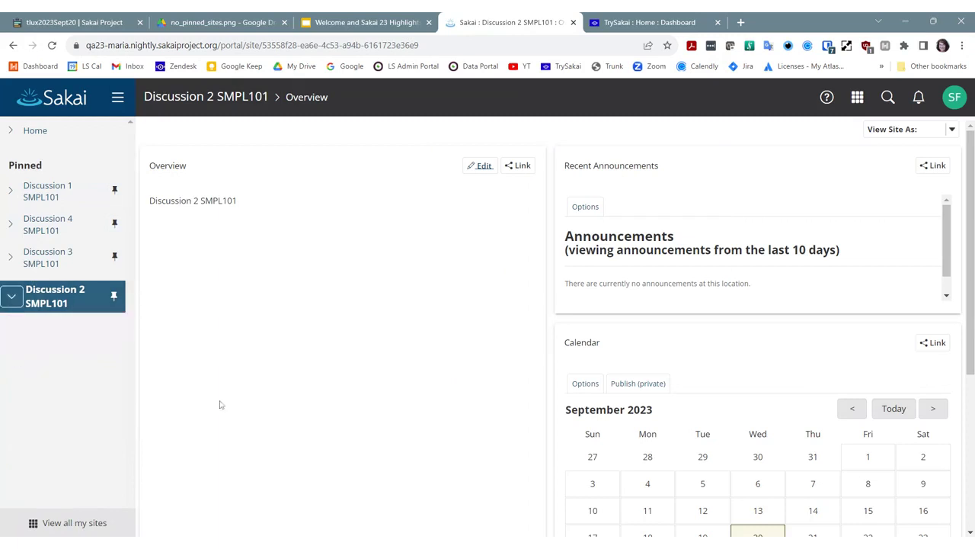
click(113, 295)
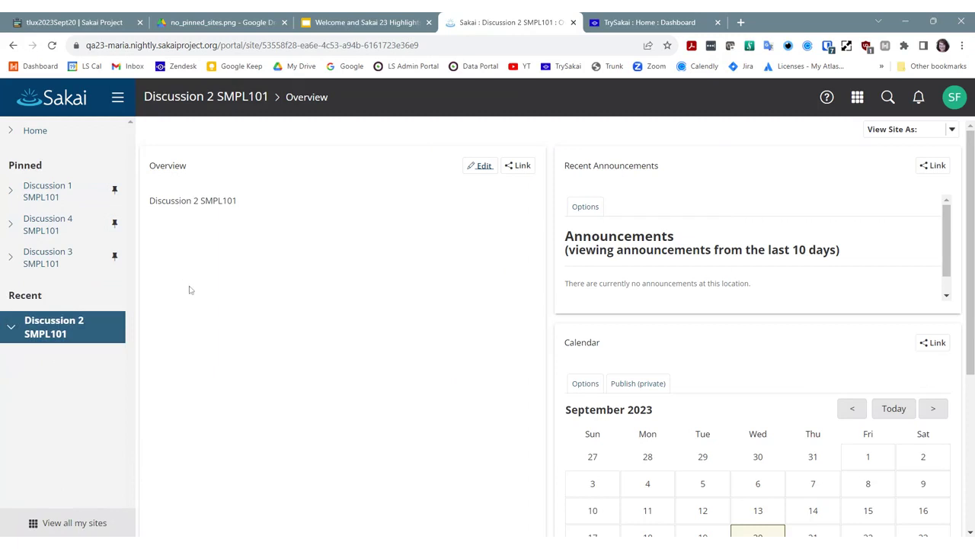
mouse_move(111, 334)
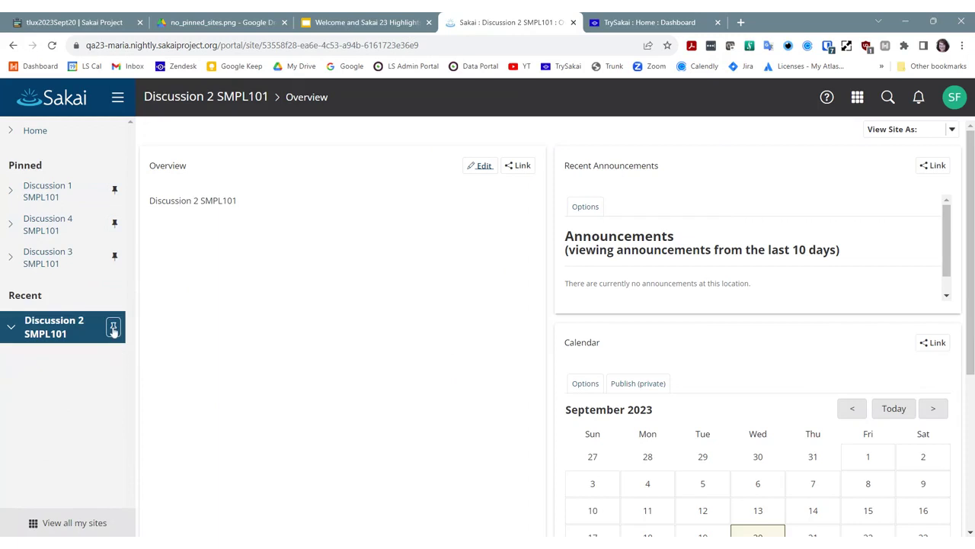
click(113, 328)
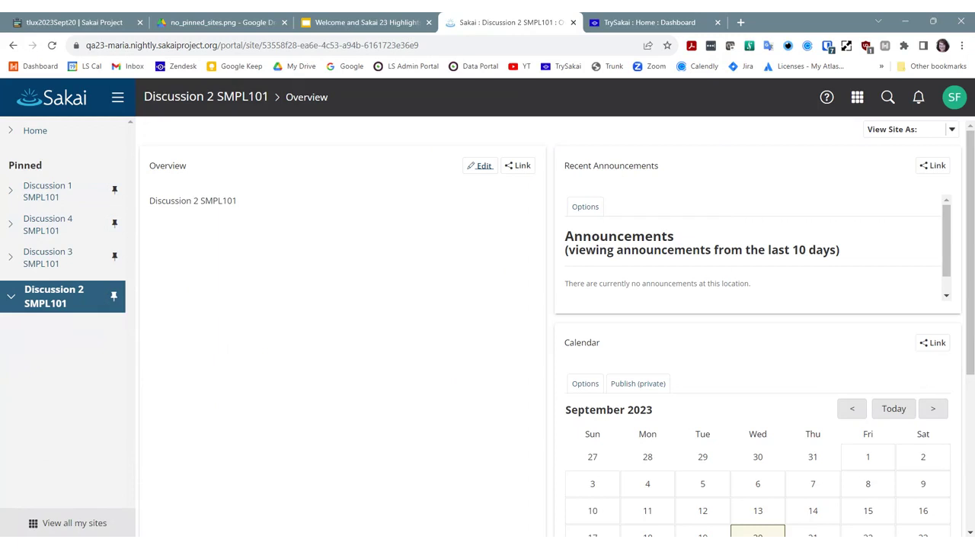
Step: Unpin Discussions 1, 3, 4 and 2 SMPL101, then open Jira issue SAK-48364 from the meeting notes
click(114, 190)
click(114, 223)
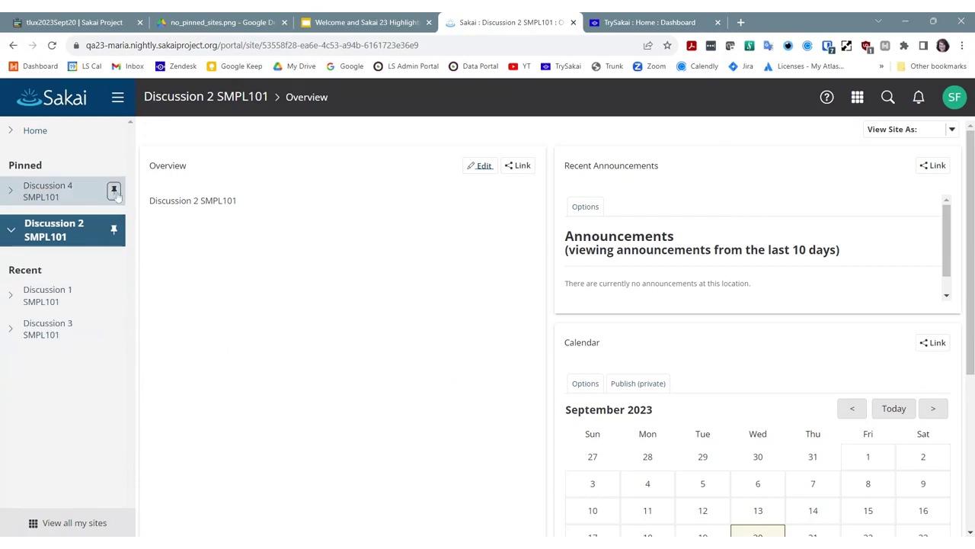
click(114, 191)
click(114, 197)
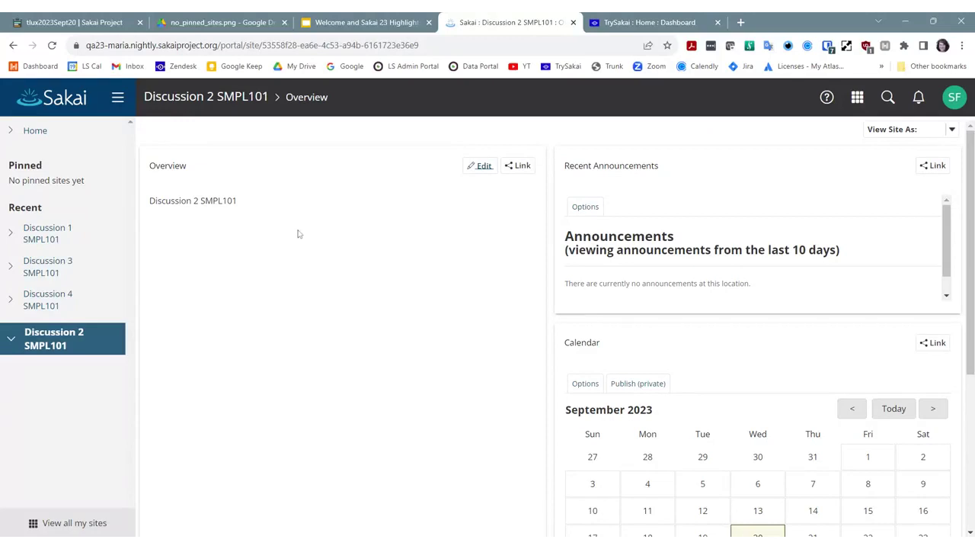
click(54, 23)
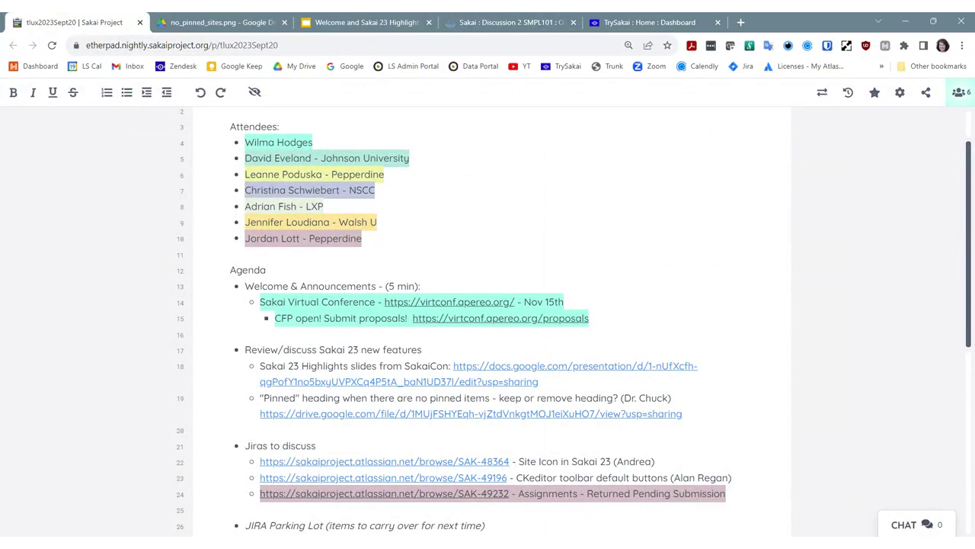
click(397, 462)
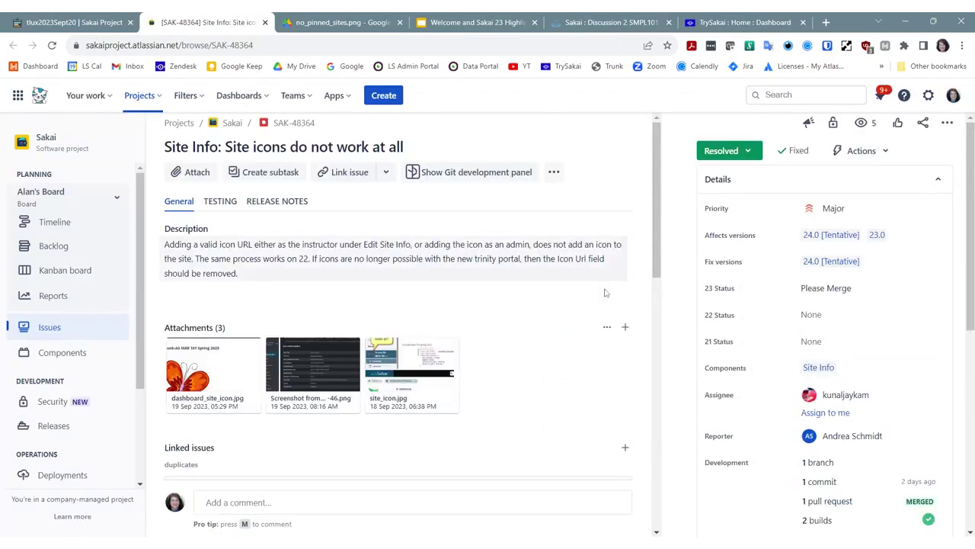
Step: Preview dashboard_site_icon.jpg full size, step forward to Site_icon.jpg, then back to the dashboard image
scroll(606, 319, down, 1)
scroll(606, 319, down, 2)
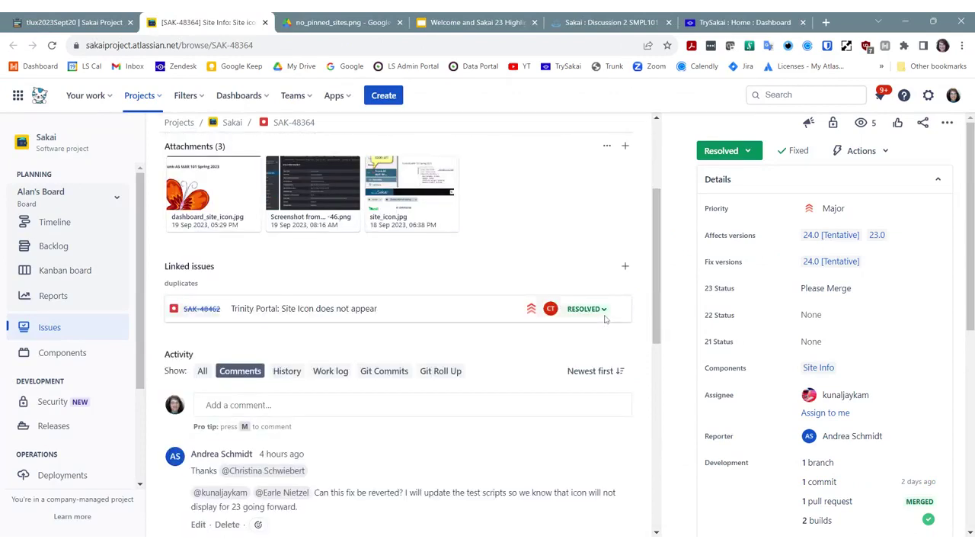
scroll(571, 266, up, 2)
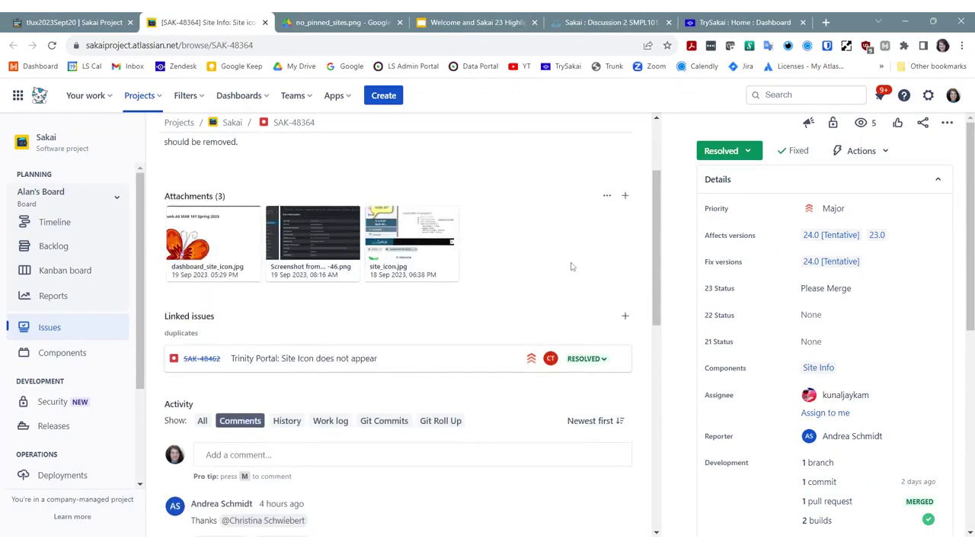
click(229, 305)
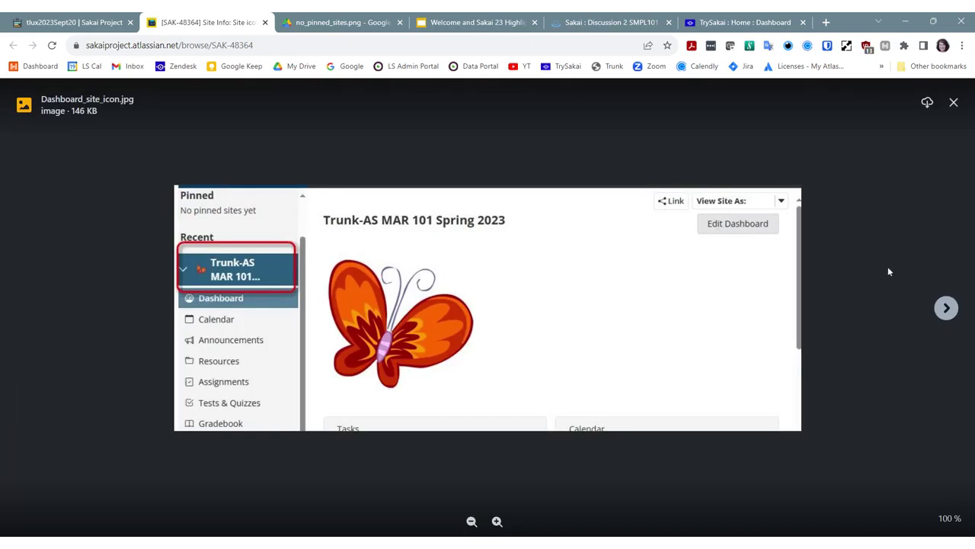
click(945, 310)
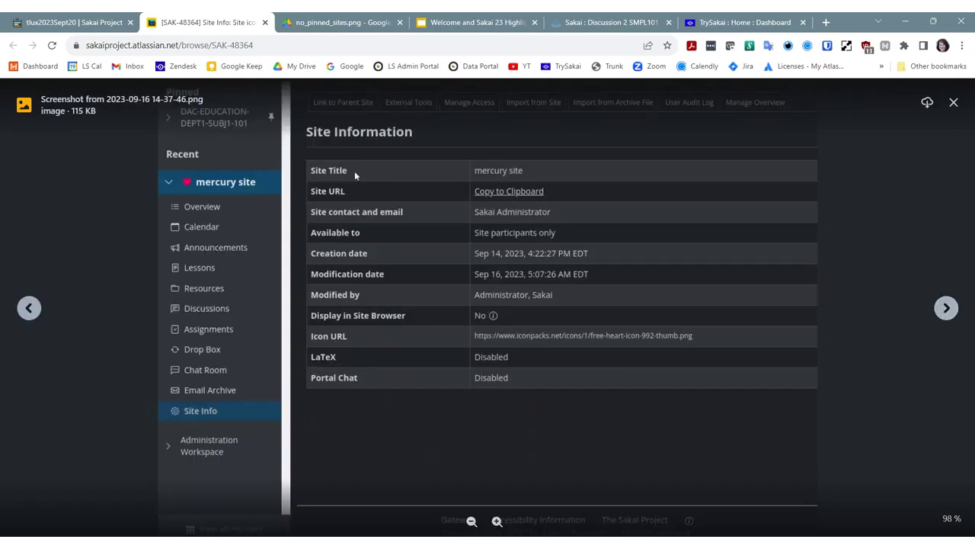
click(946, 310)
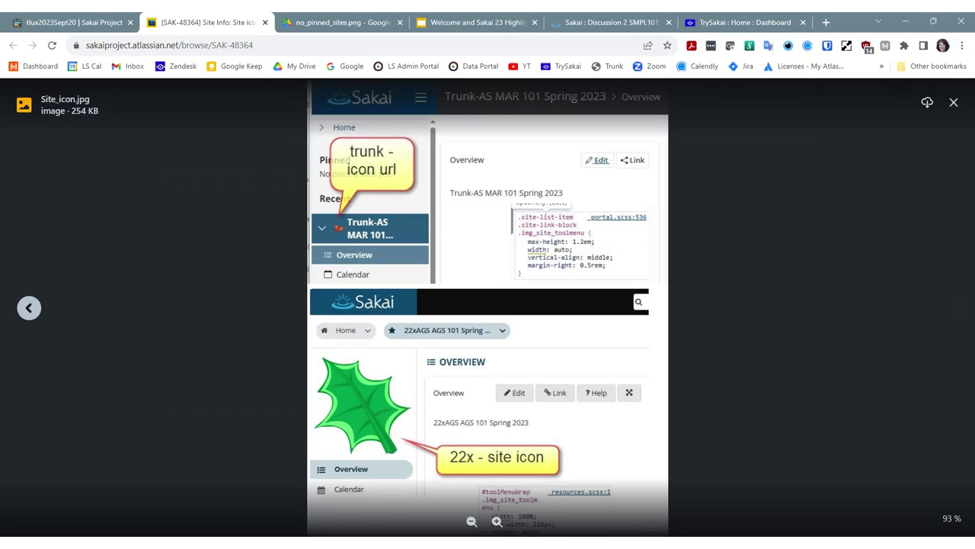
click(29, 308)
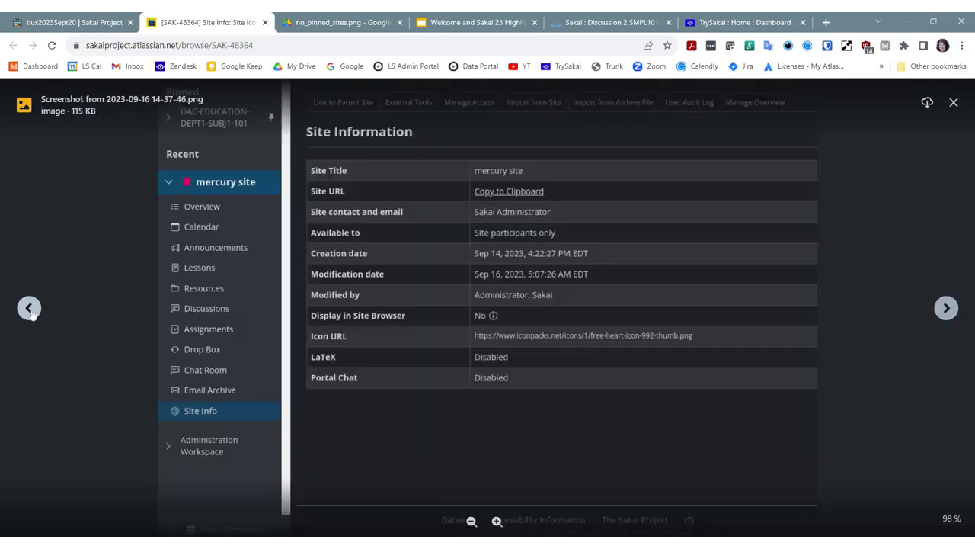
click(29, 307)
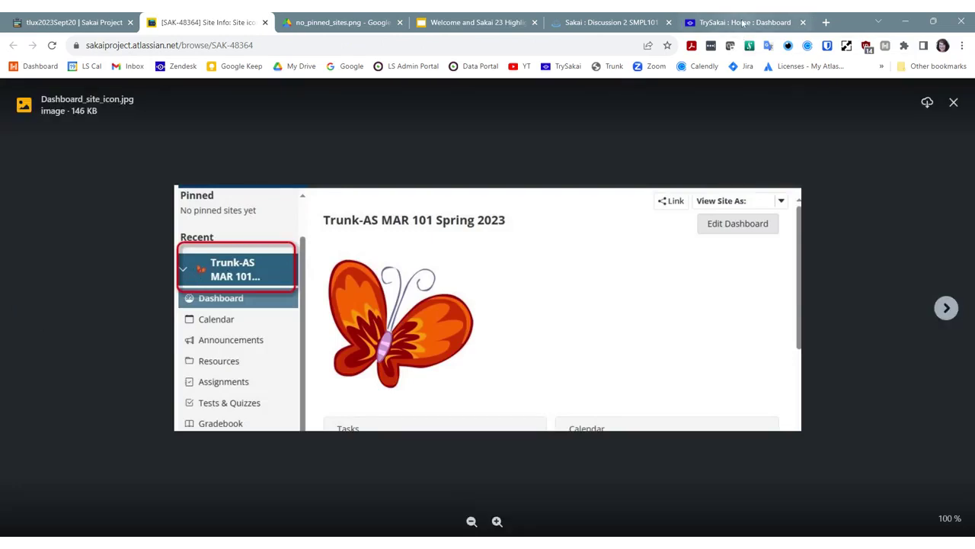
Step: In TrySakai open the pinned Oceanography site, then the Mars Exp 101 PILOT dashboard, and return to SAK-48364
click(743, 23)
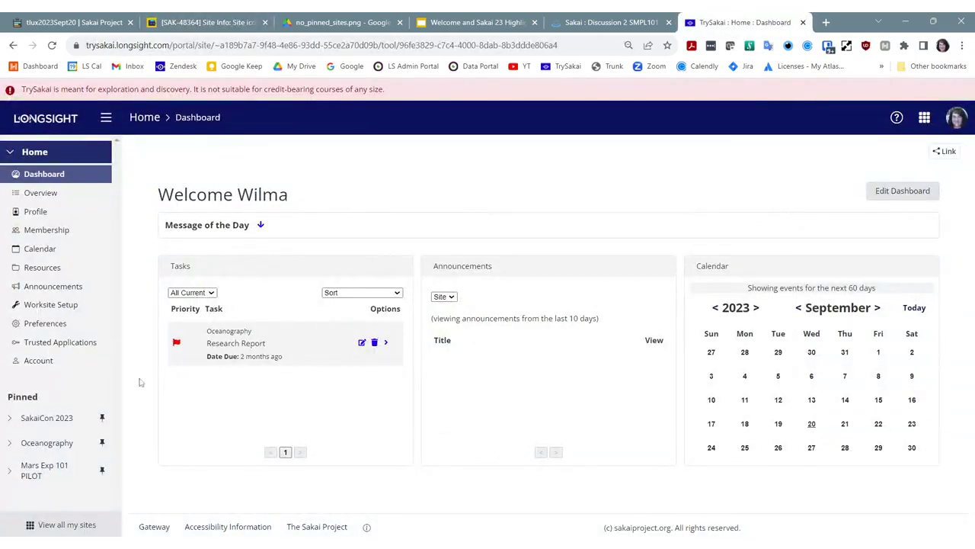
click(35, 448)
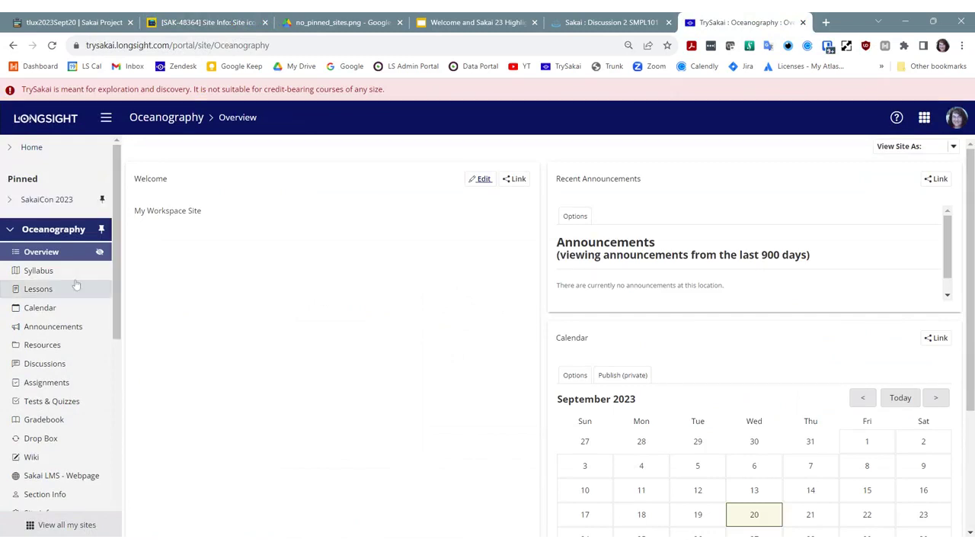
click(12, 229)
click(23, 256)
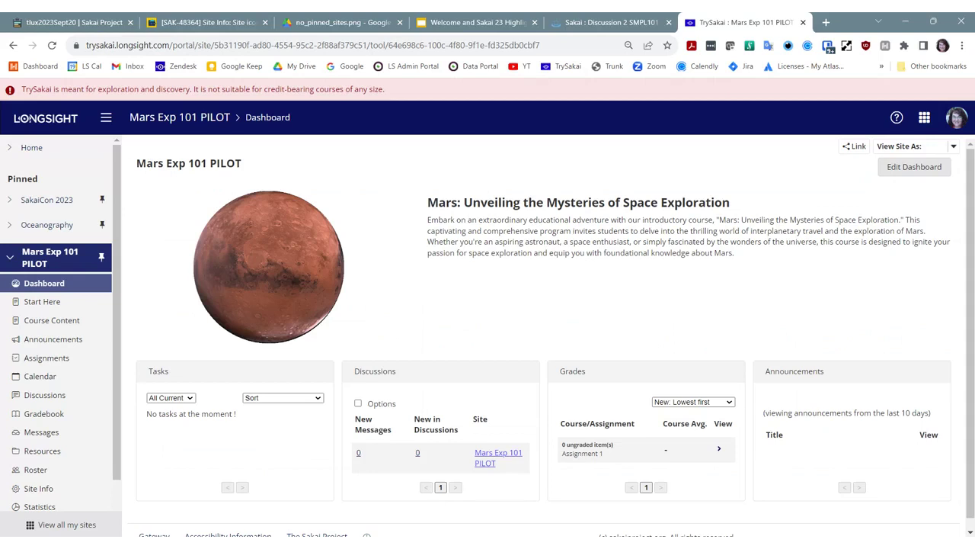
click(206, 21)
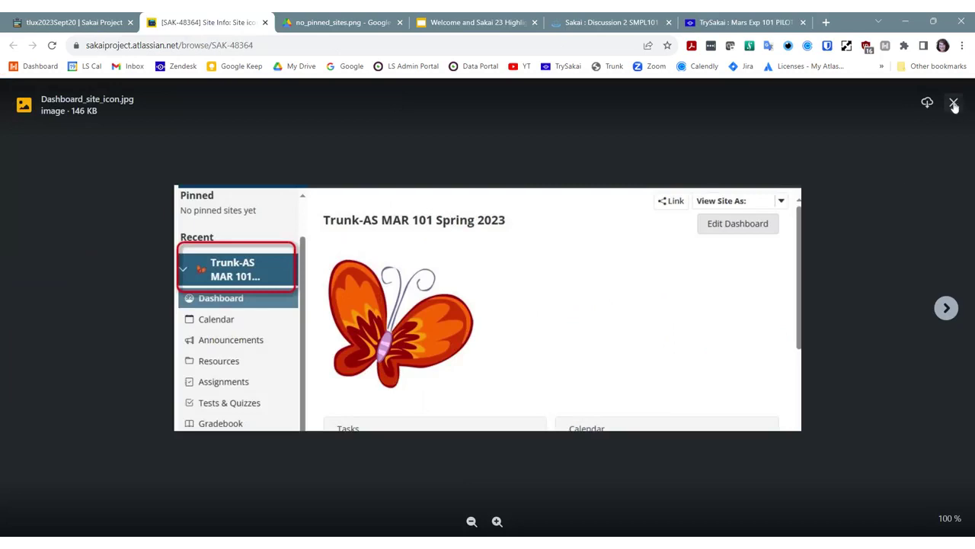
Step: Close the Dashboard_site_icon.jpg preview and read through the SAK-48364 issue details
click(953, 103)
scroll(457, 409, down, 2)
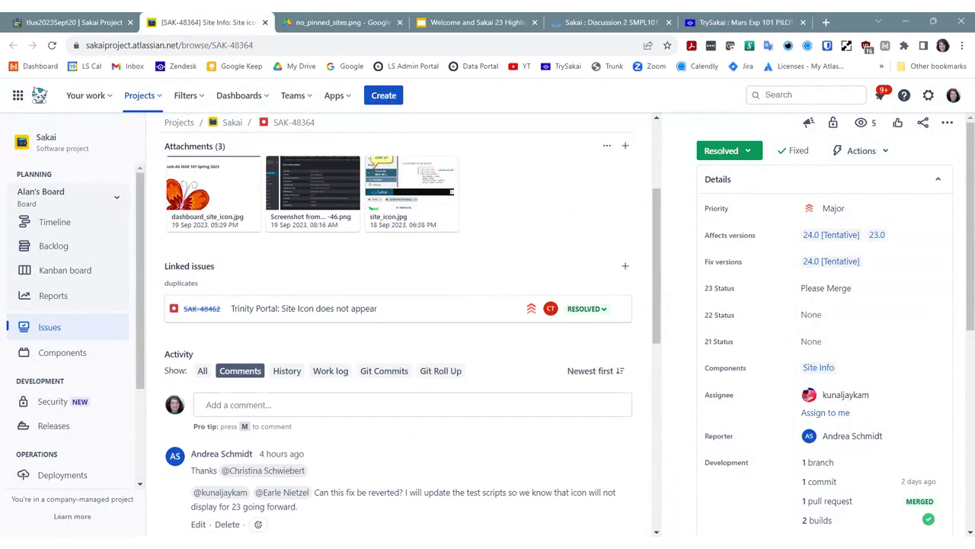
scroll(508, 371, up, 3)
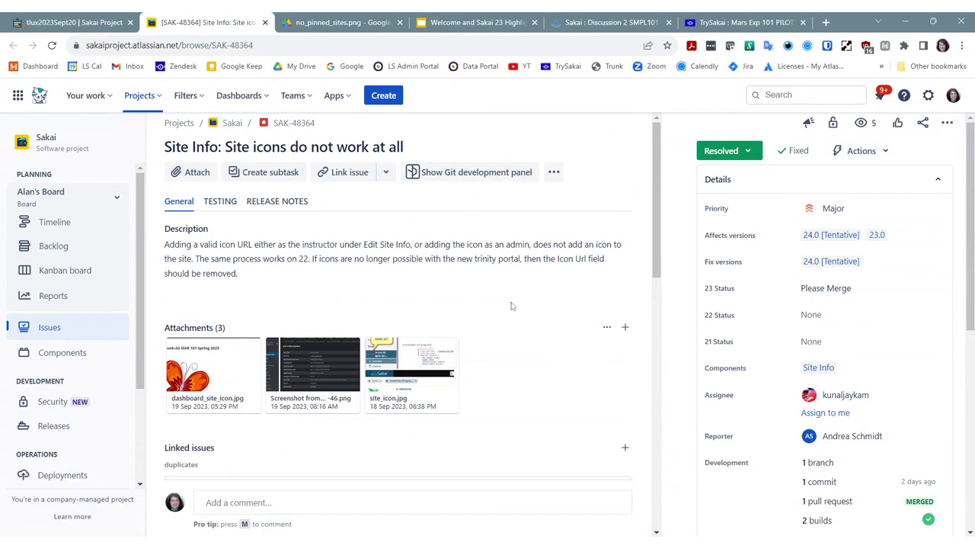
scroll(470, 477, down, 2)
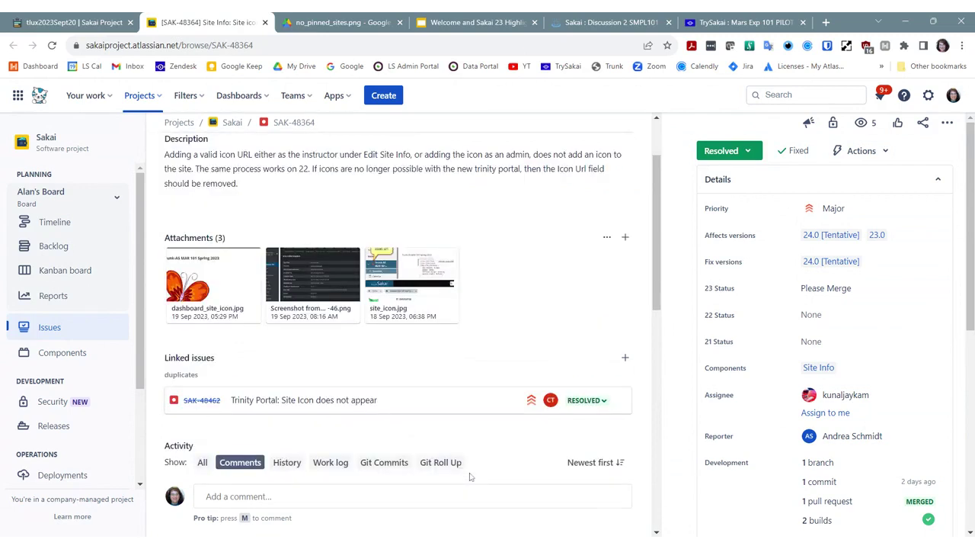
scroll(471, 476, up, 2)
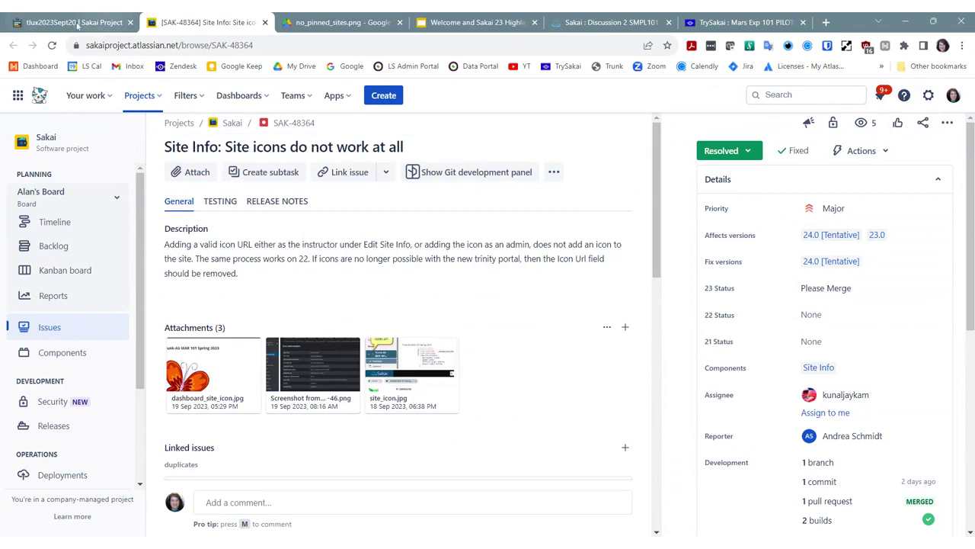
click(26, 27)
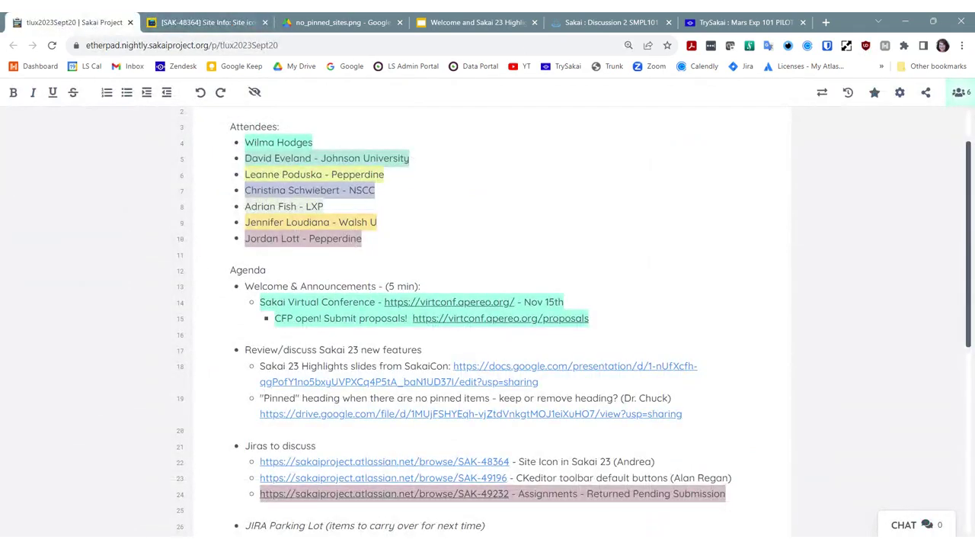
Step: Scroll the meeting notes to the top and switch to the Sakai Discussion 2 SMPL101 tab
scroll(487, 320, up, 2)
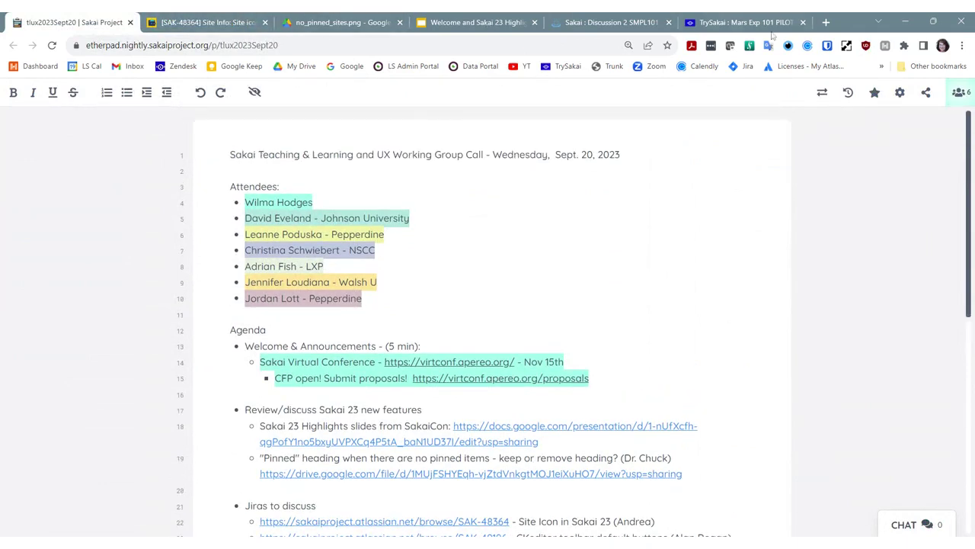
click(602, 22)
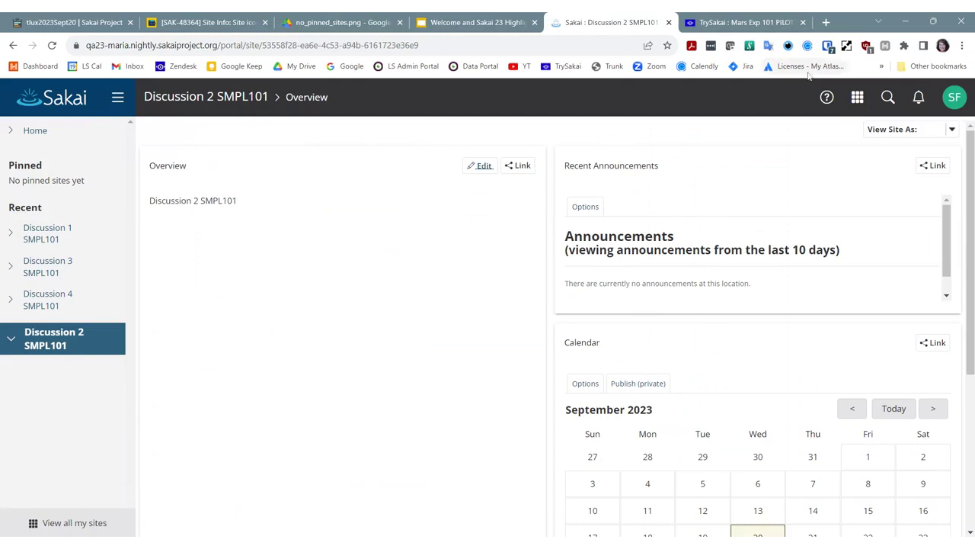
Step: View the Overview tool's help page, then open Discussion 1 SMPL101 from the Recent list
click(827, 97)
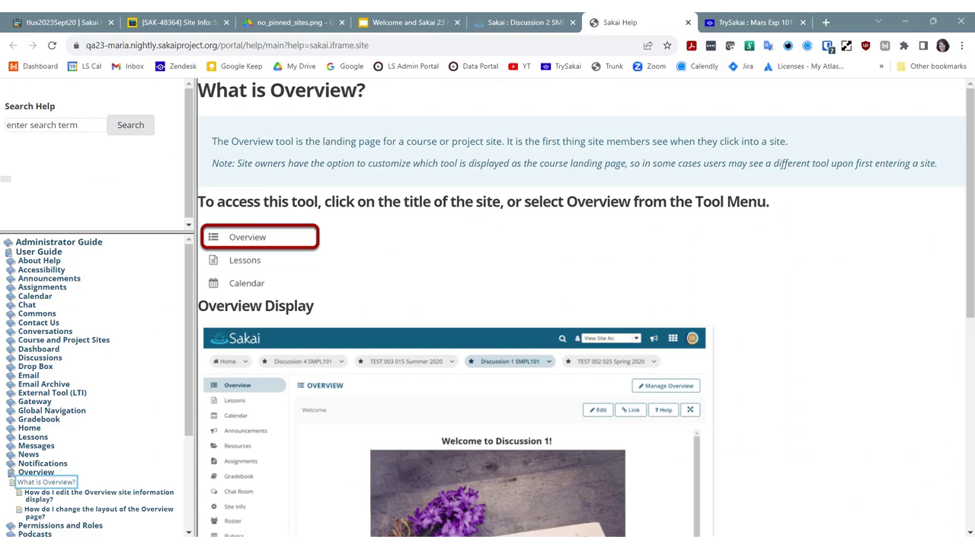
click(553, 27)
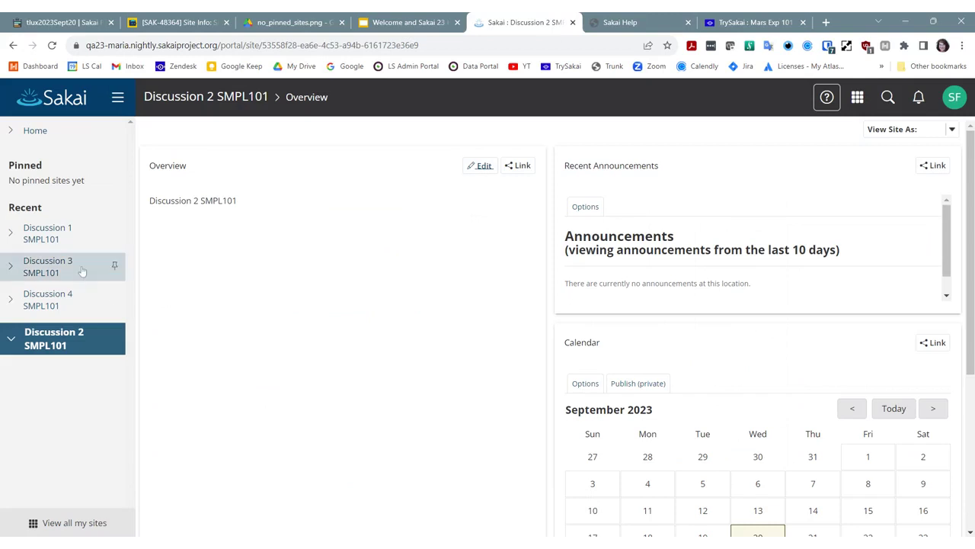
click(53, 237)
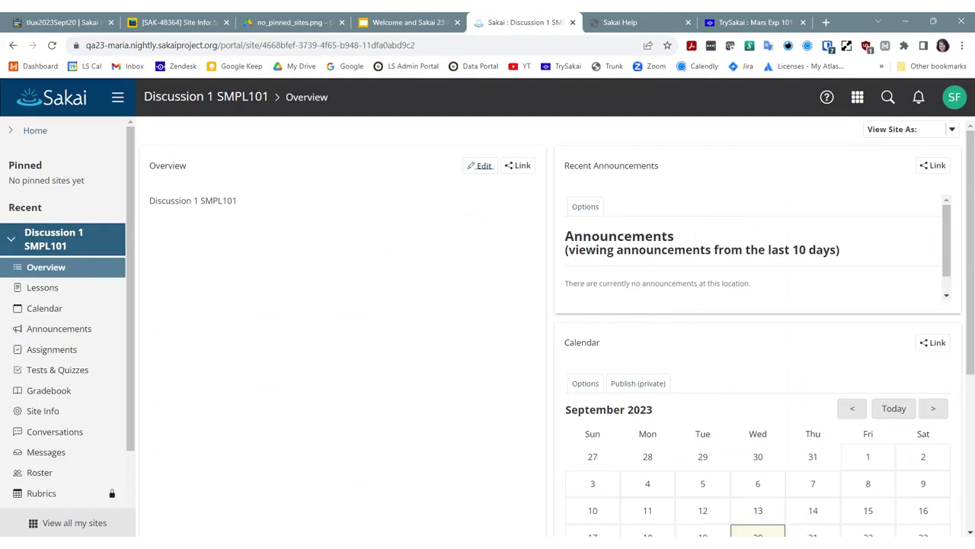
Step: Open Lessons in Discussion 1 SMPL101, check its help page and help search, then open Search Sakai
click(43, 287)
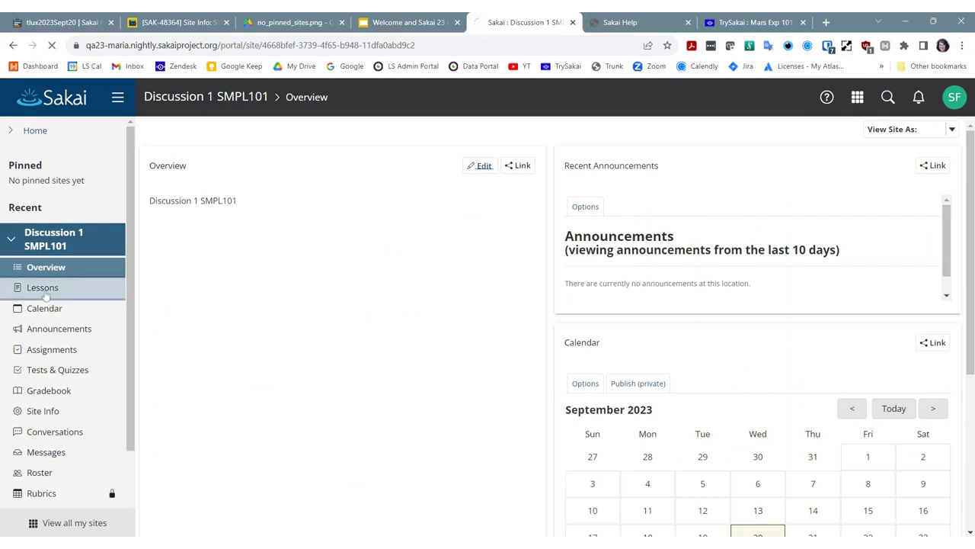
click(828, 97)
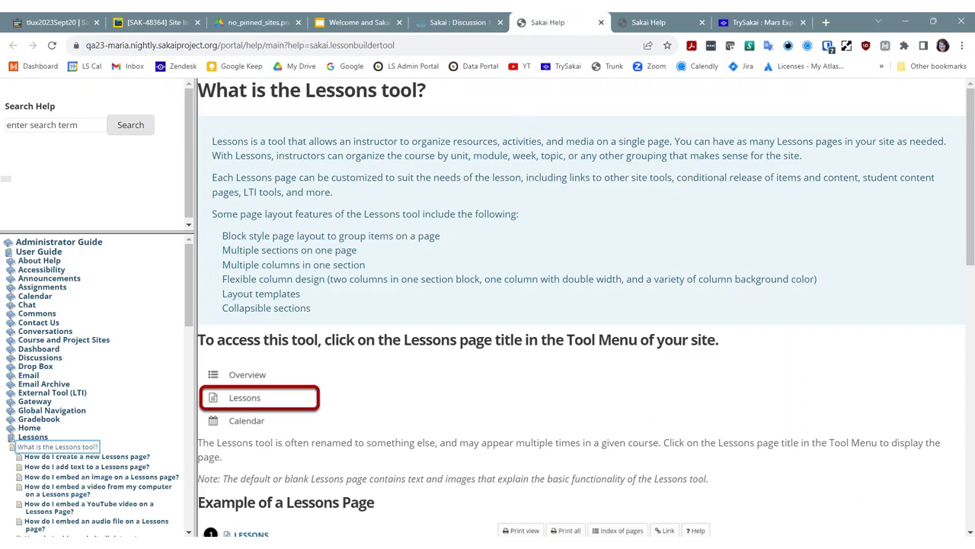
click(55, 124)
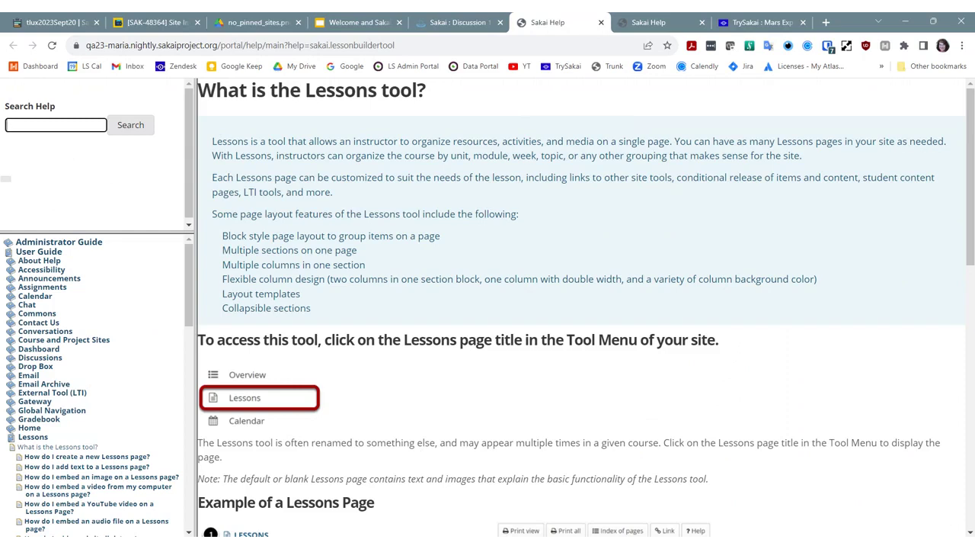
click(601, 23)
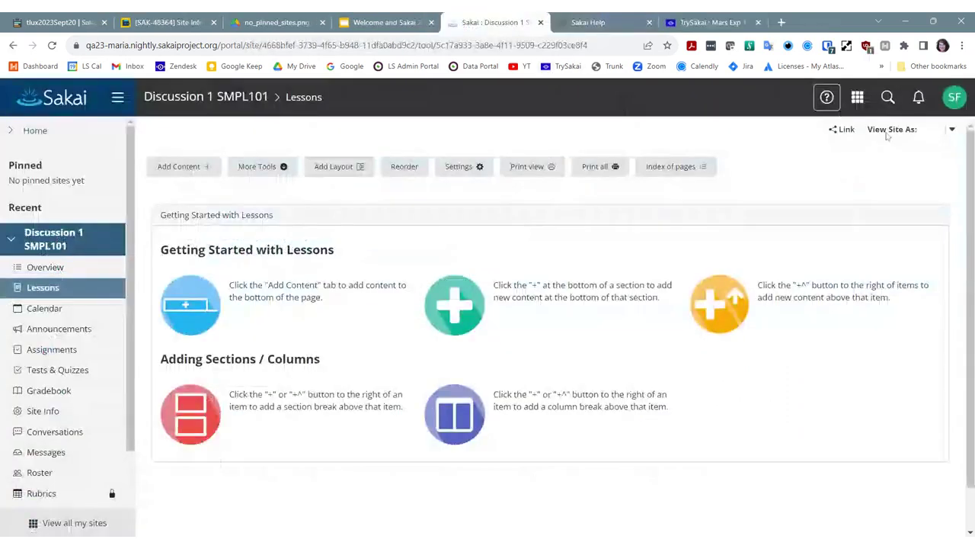
click(889, 98)
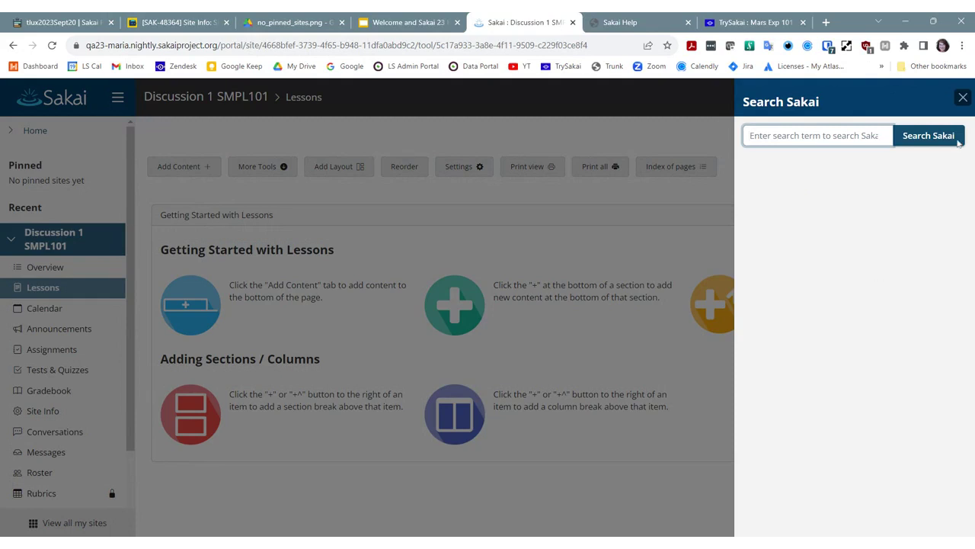
Step: Close the Search Sakai side panel, reopen it from the magnifier icon, and close it again
click(962, 97)
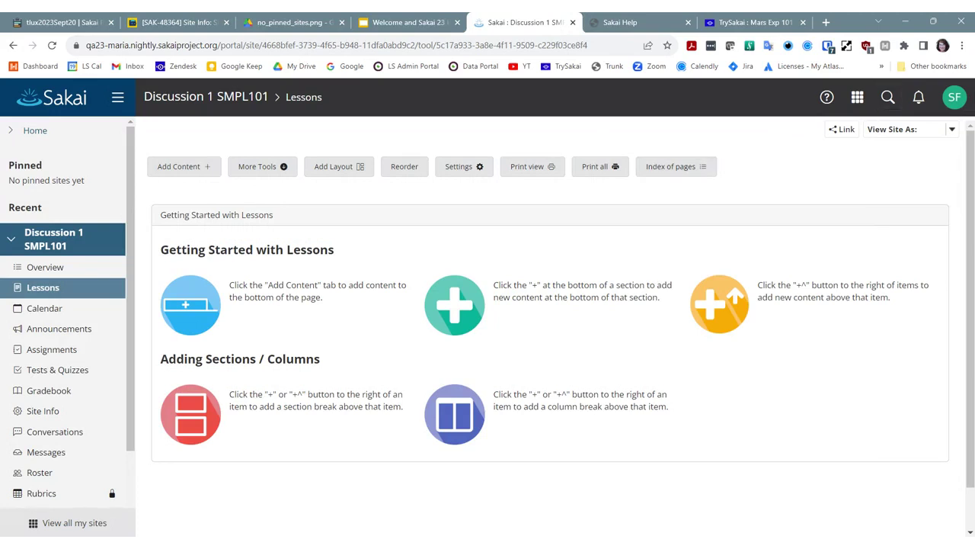
click(887, 97)
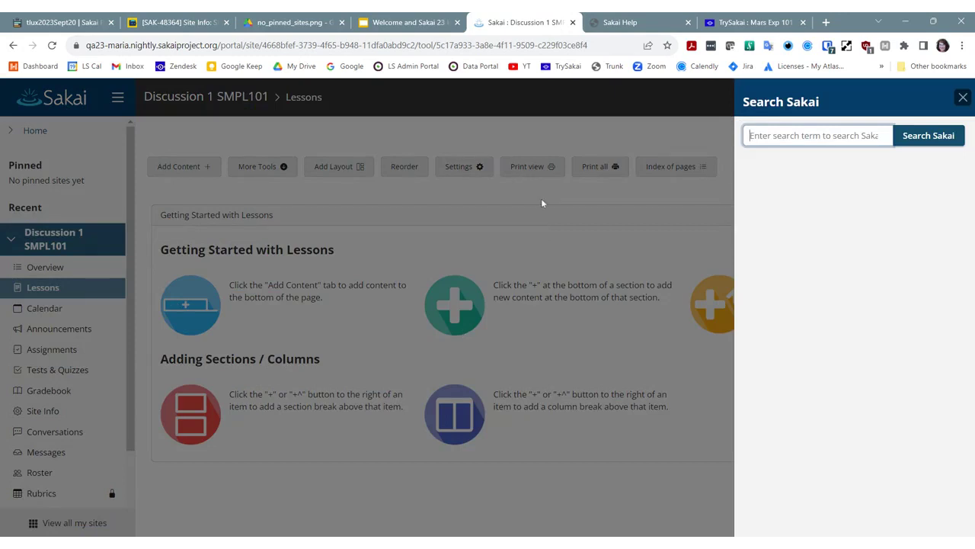
click(964, 100)
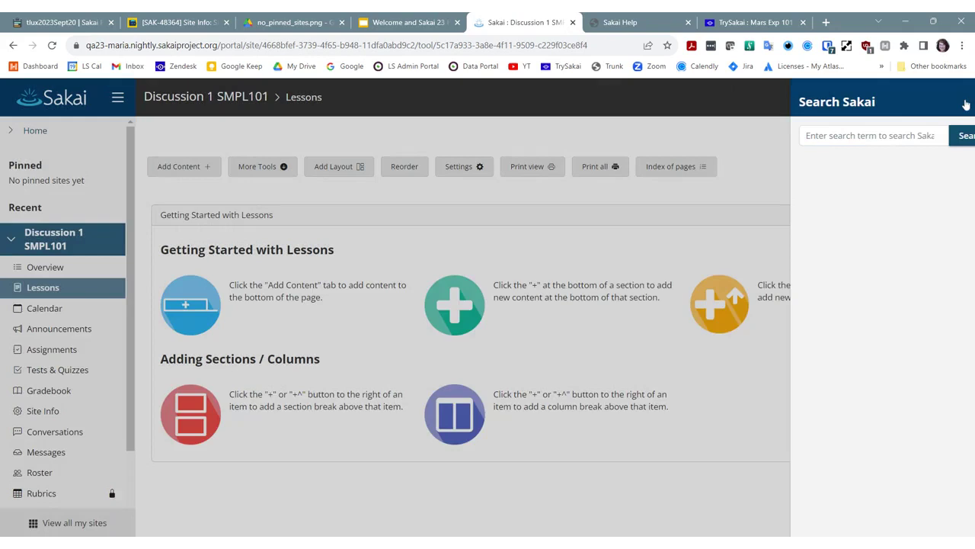
click(964, 103)
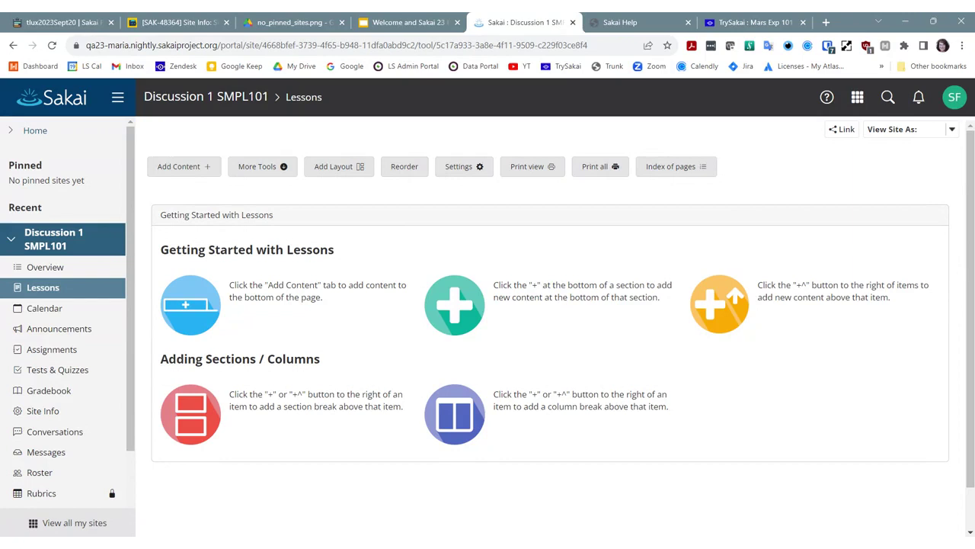
click(857, 98)
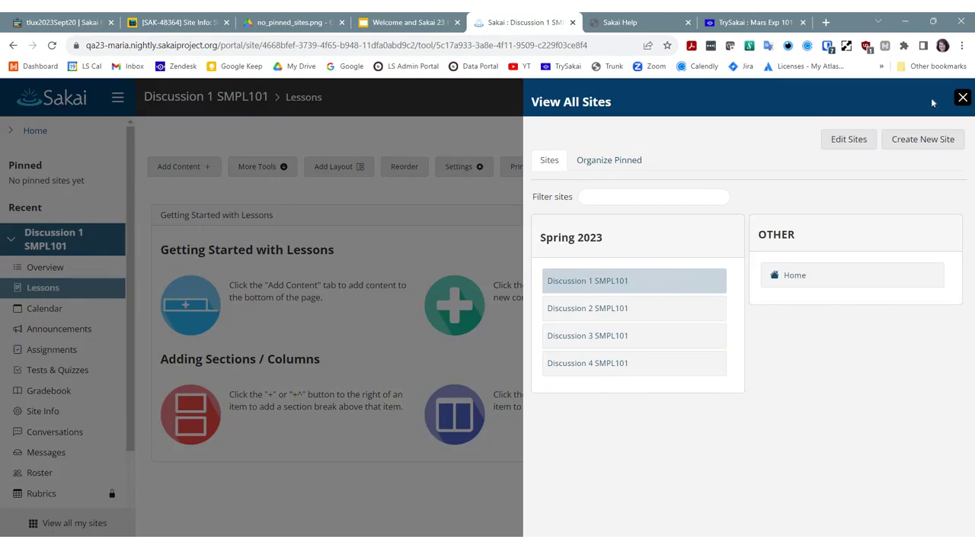
click(962, 97)
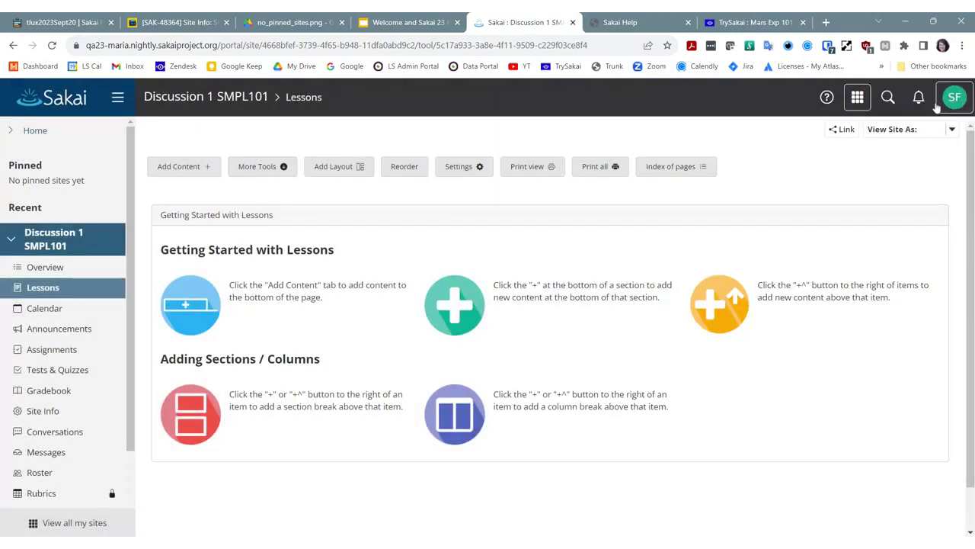
click(888, 99)
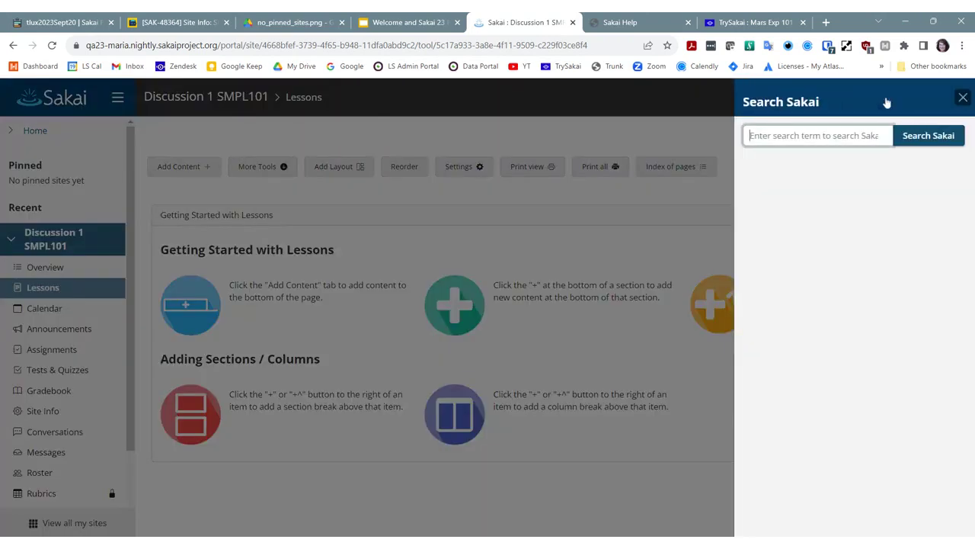
click(963, 99)
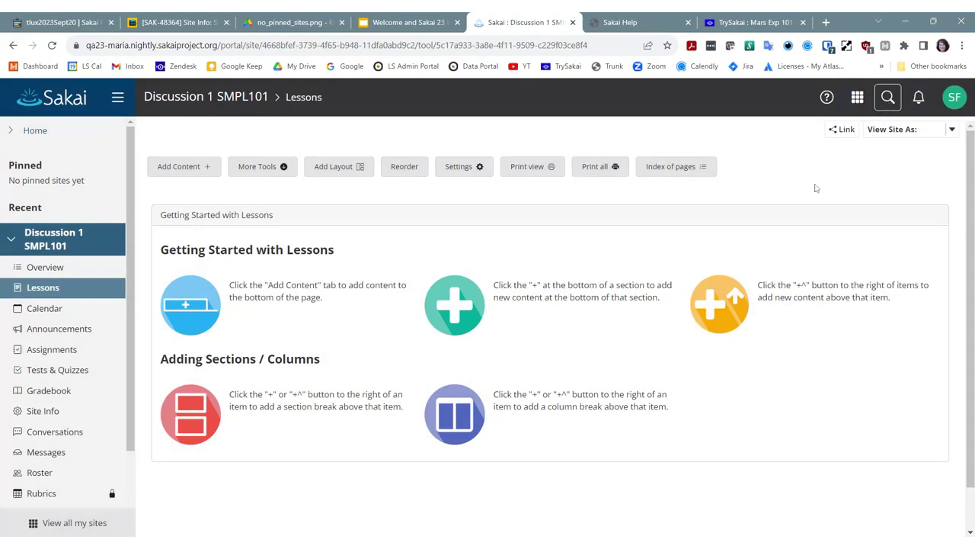
click(886, 99)
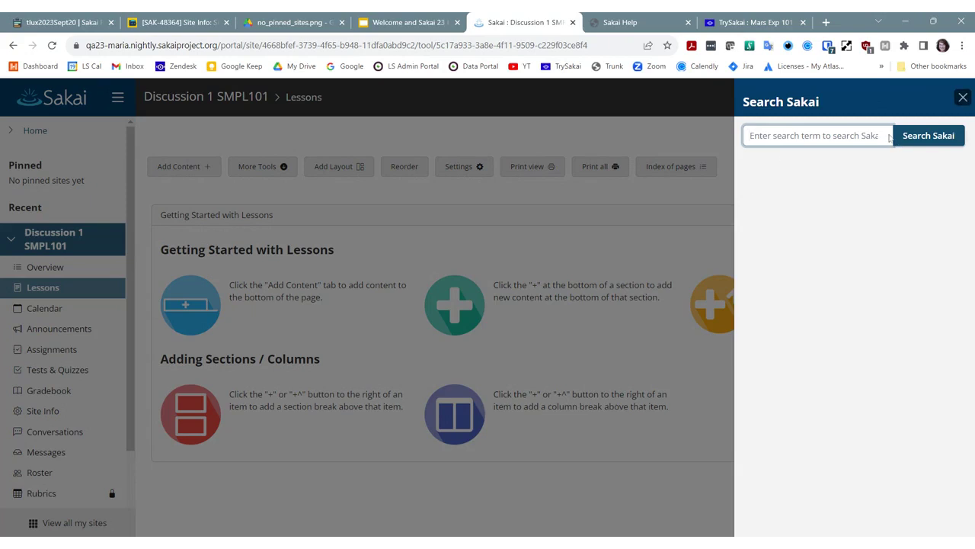
click(960, 102)
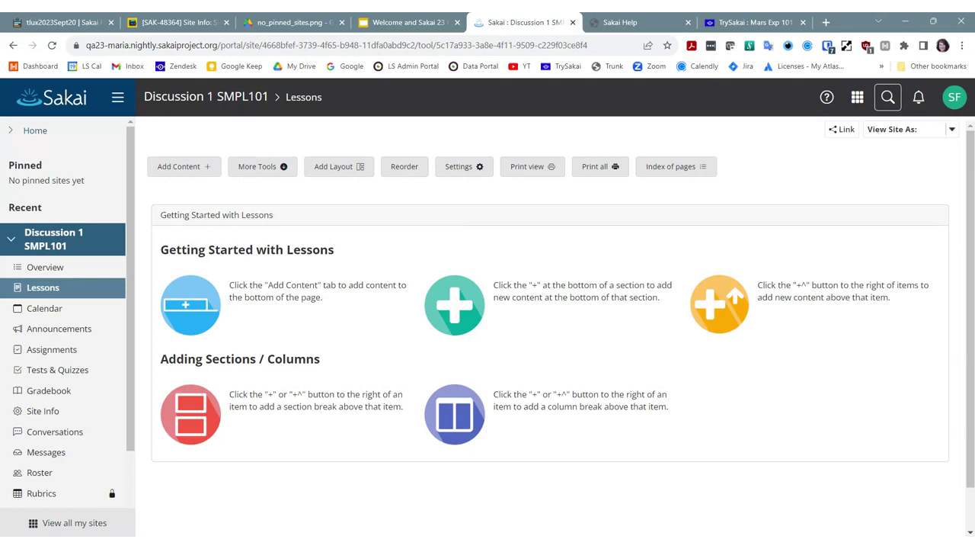
click(857, 99)
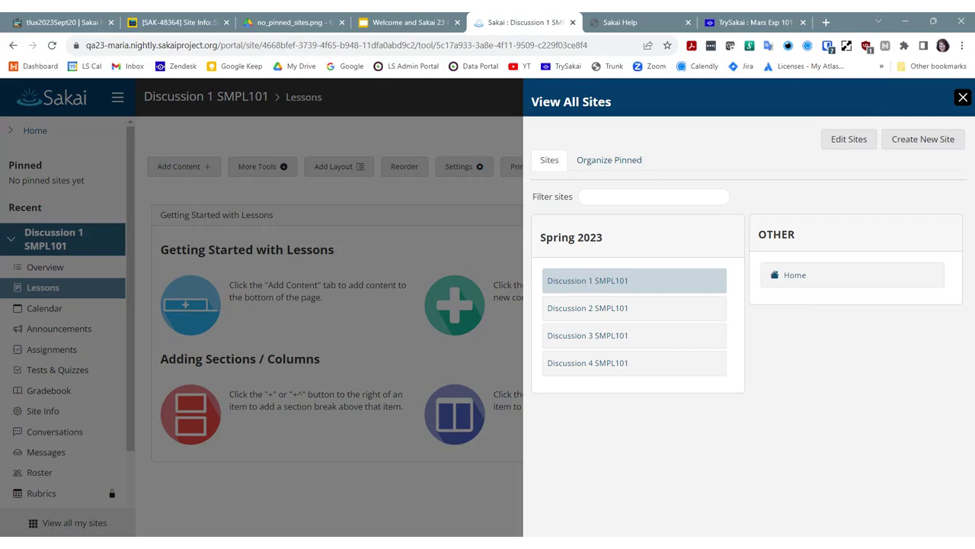
click(962, 99)
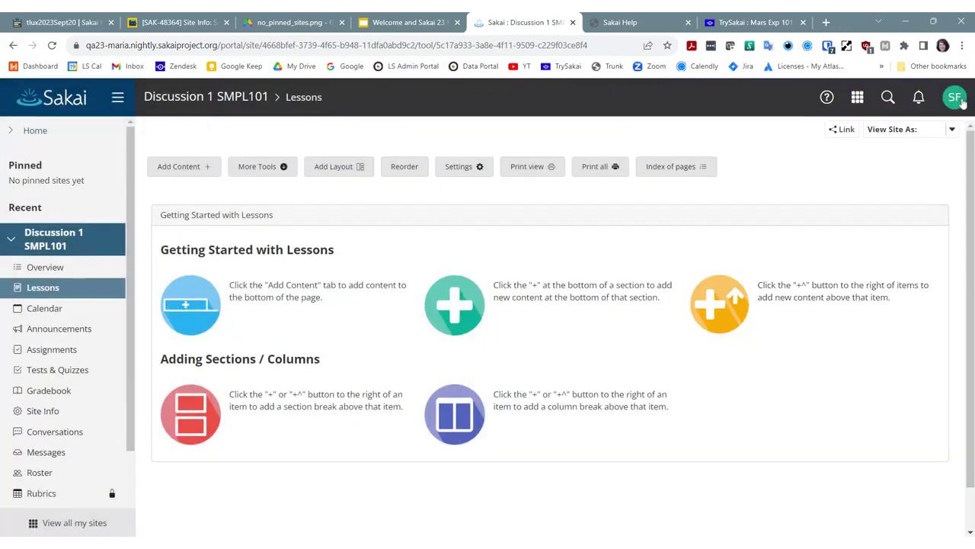
click(111, 102)
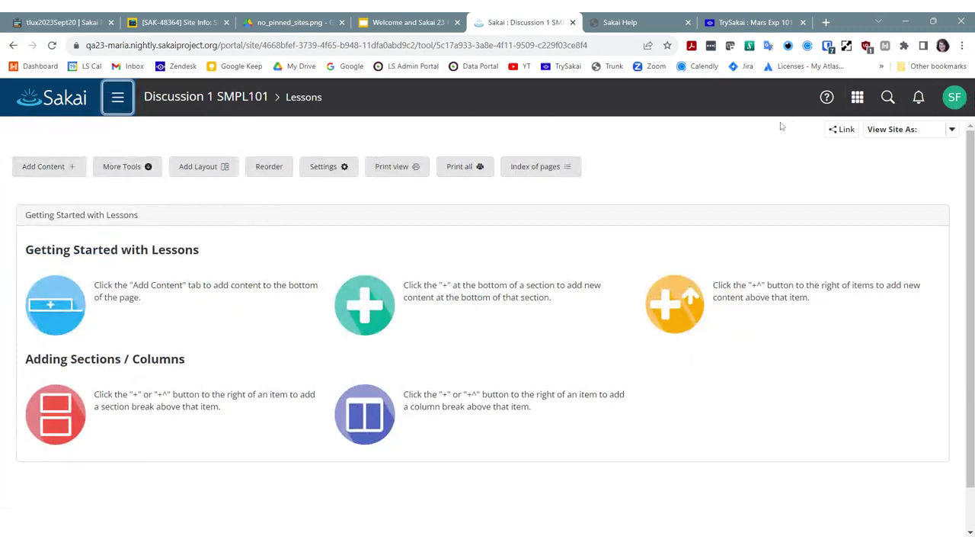
click(118, 99)
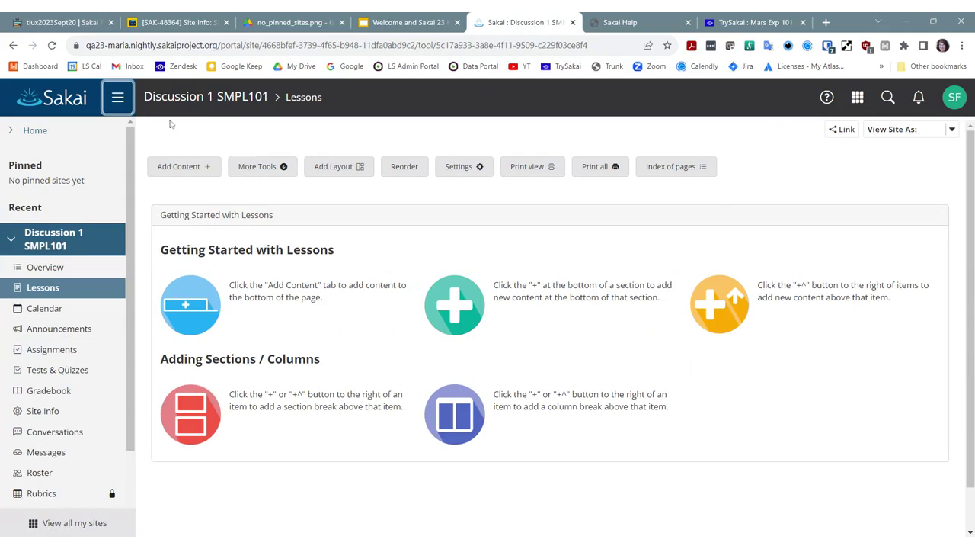
click(61, 525)
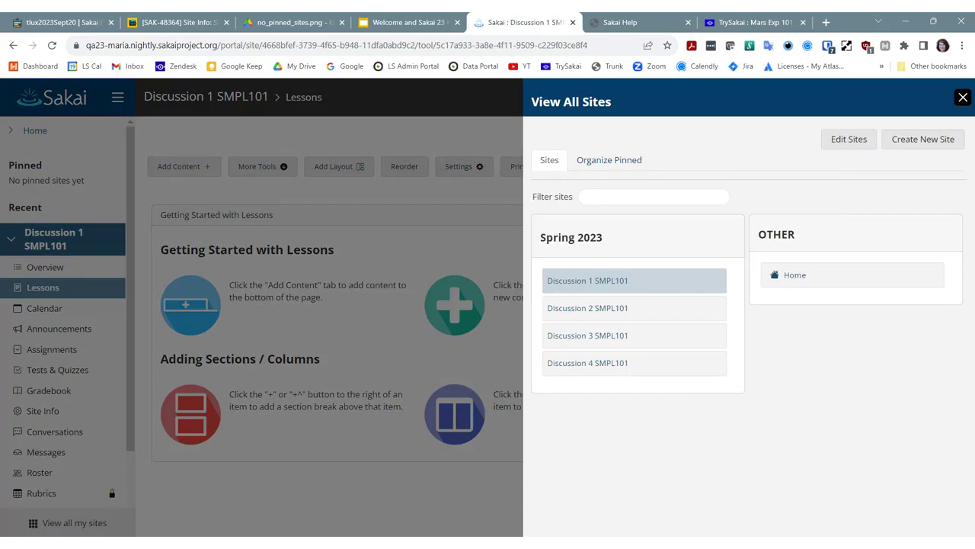
Step: Close the View All Sites list and scroll the page back up
click(963, 97)
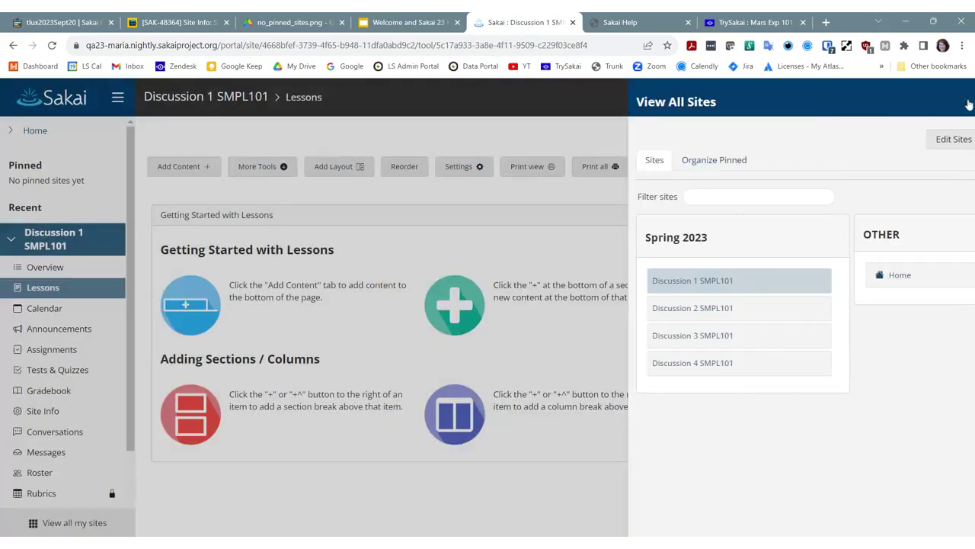
drag(133, 377, 132, 390)
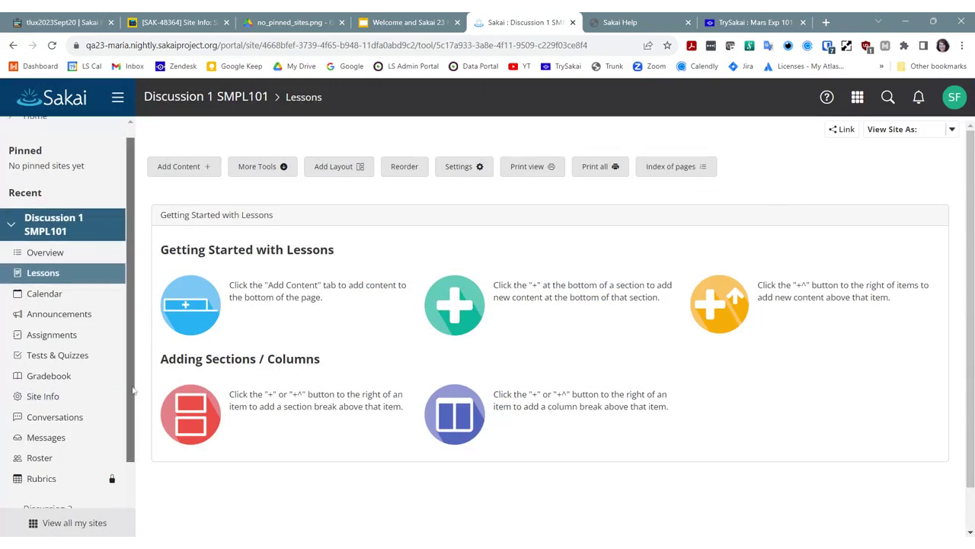
scroll(133, 390, up, 1)
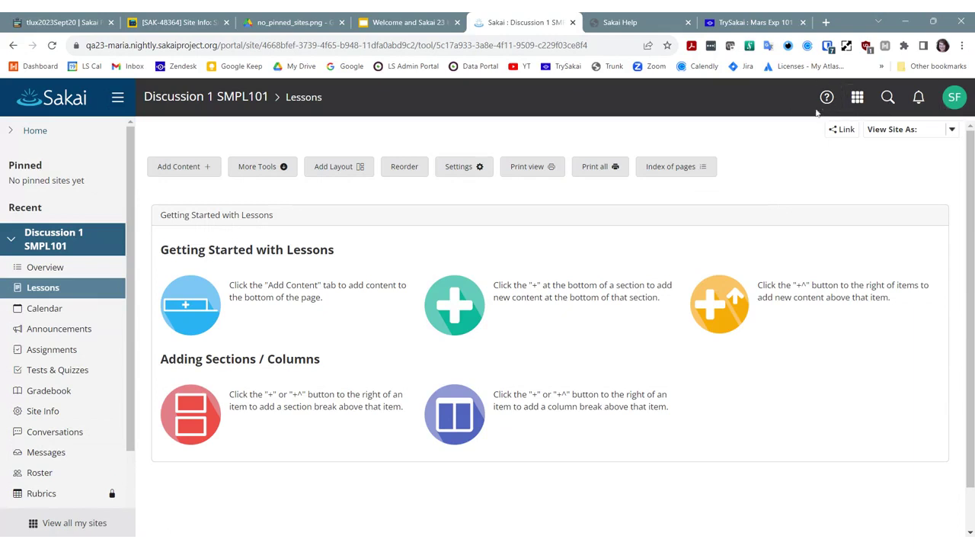
Step: Step keyboard focus back and forth through the header options, then into the page
key(Tab)
key(shift+Tab)
key(shift+Tab)
key(Tab)
key(shift+Tab)
key(Tab)
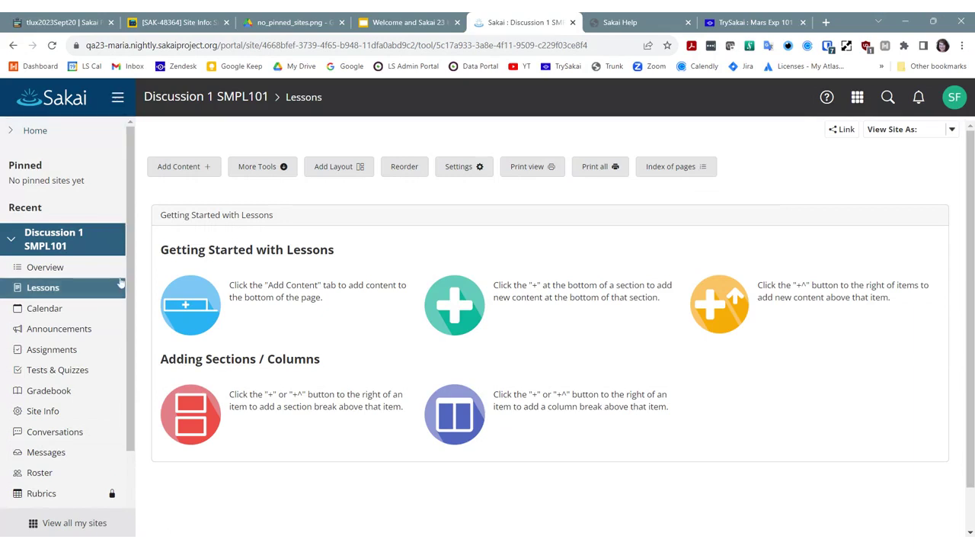
Step: Collapse the site navigation sidebar, then reopen it and scroll its list down and up
click(118, 97)
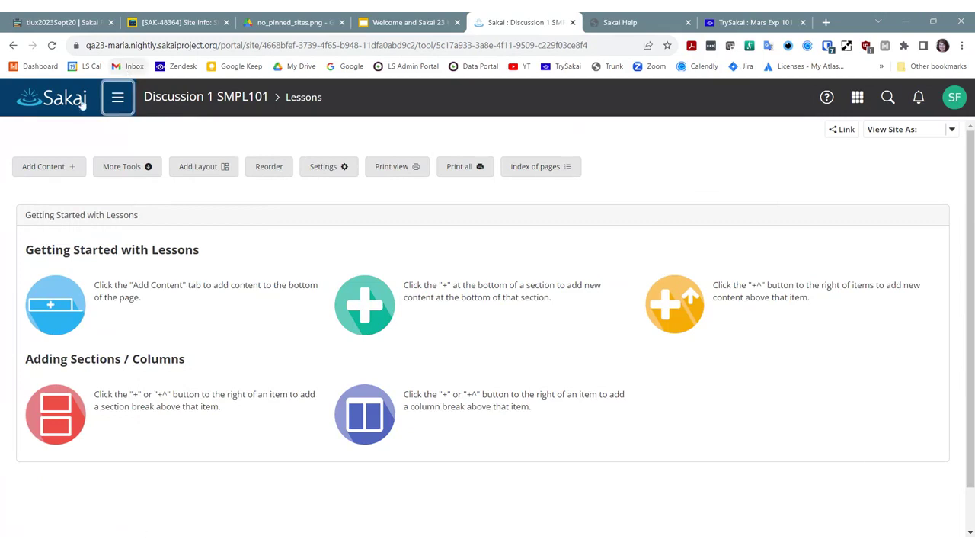
click(118, 108)
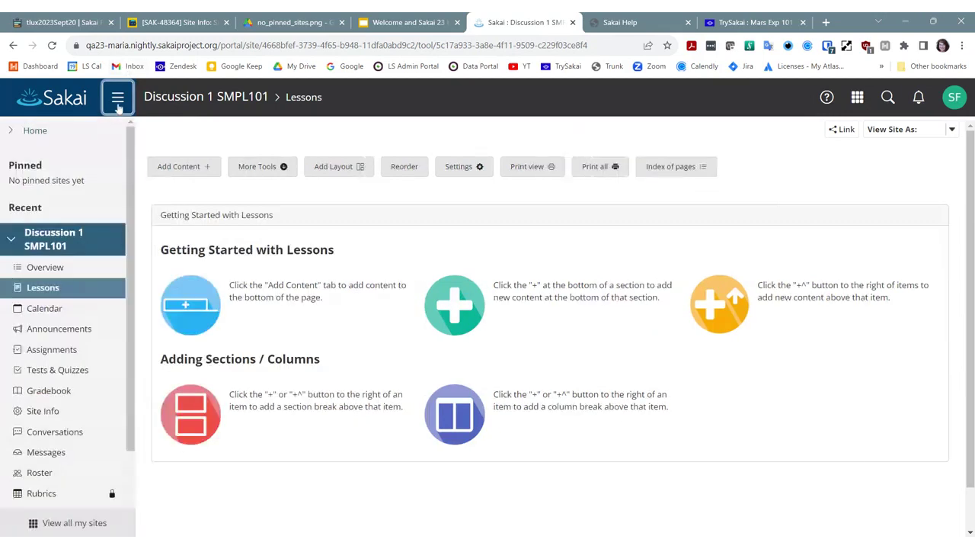
scroll(128, 468, down, 2)
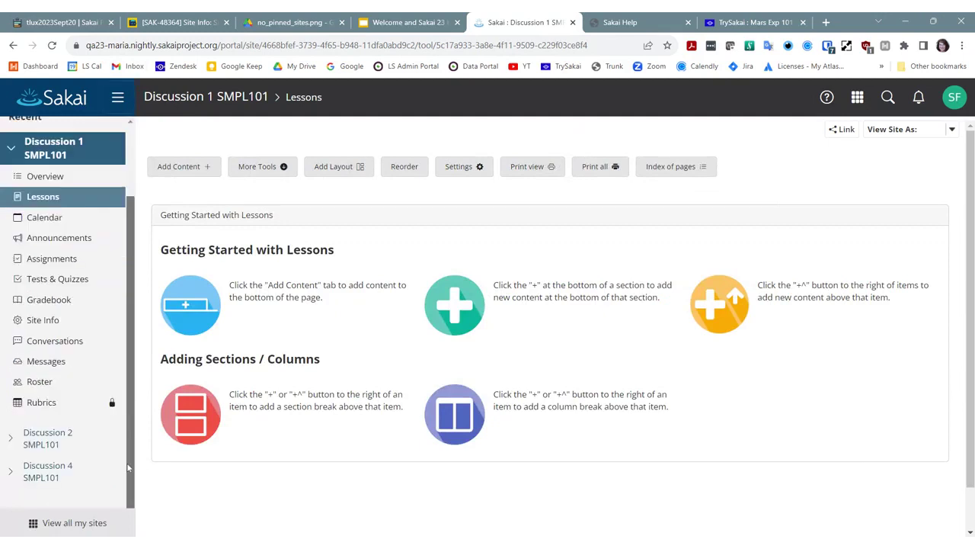
scroll(128, 468, up, 2)
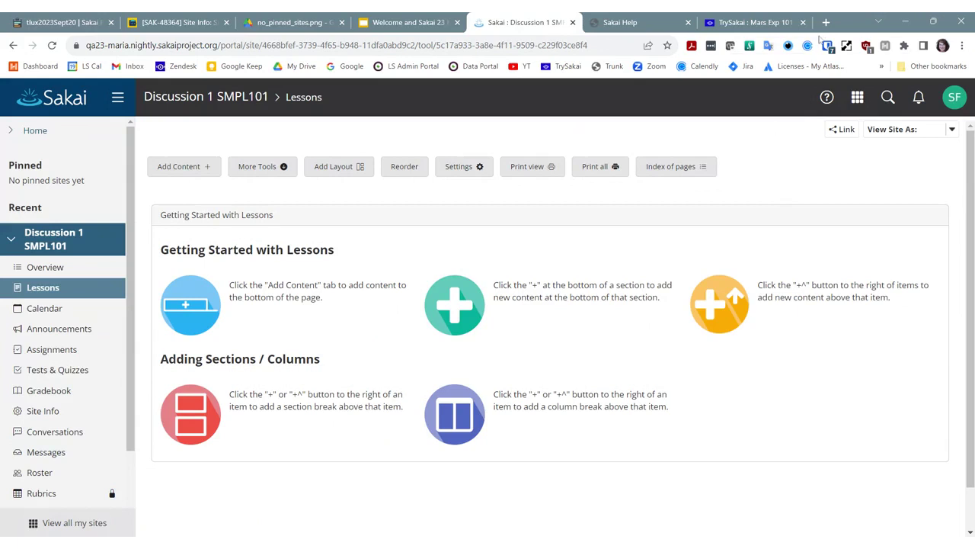
Step: Shrink the browser to mobile width and toggle View All Sites from the bottom bar
click(932, 21)
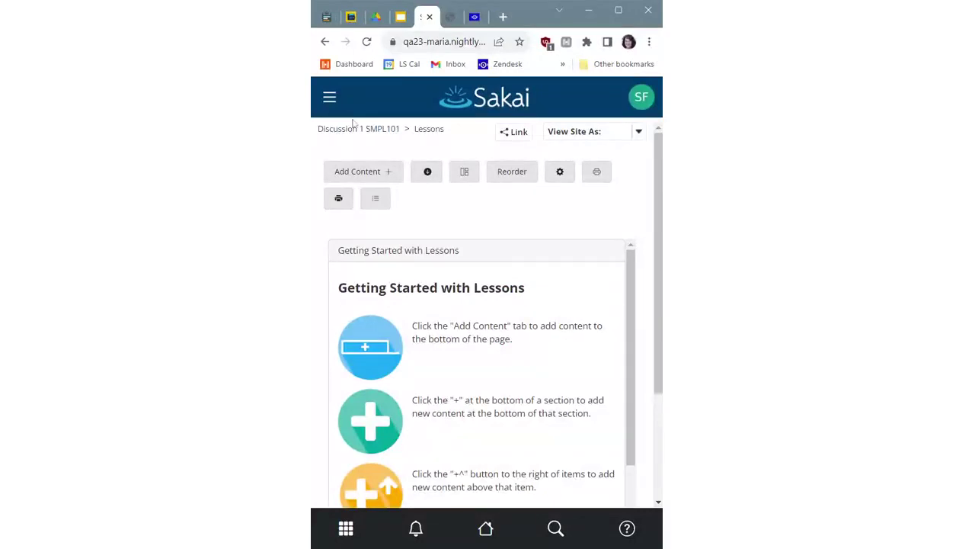
click(345, 528)
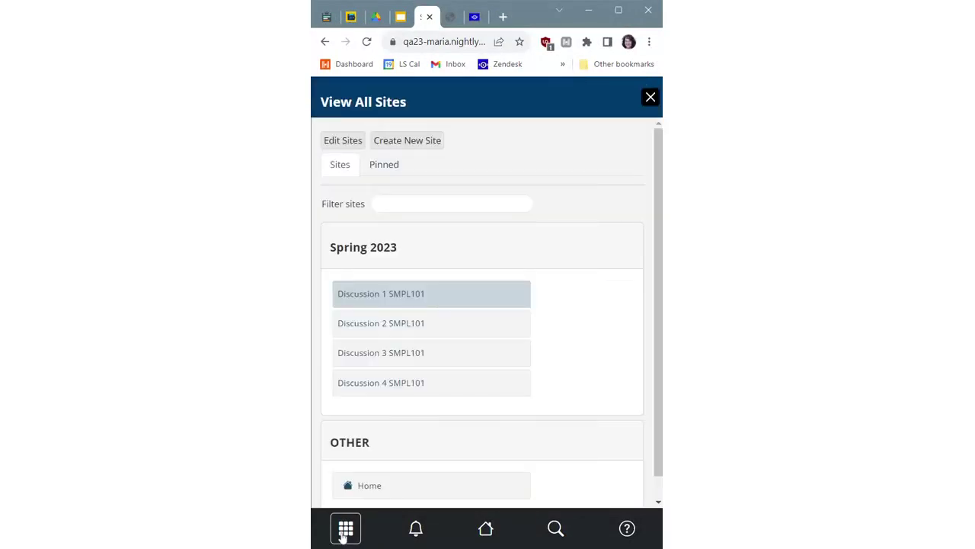
click(345, 531)
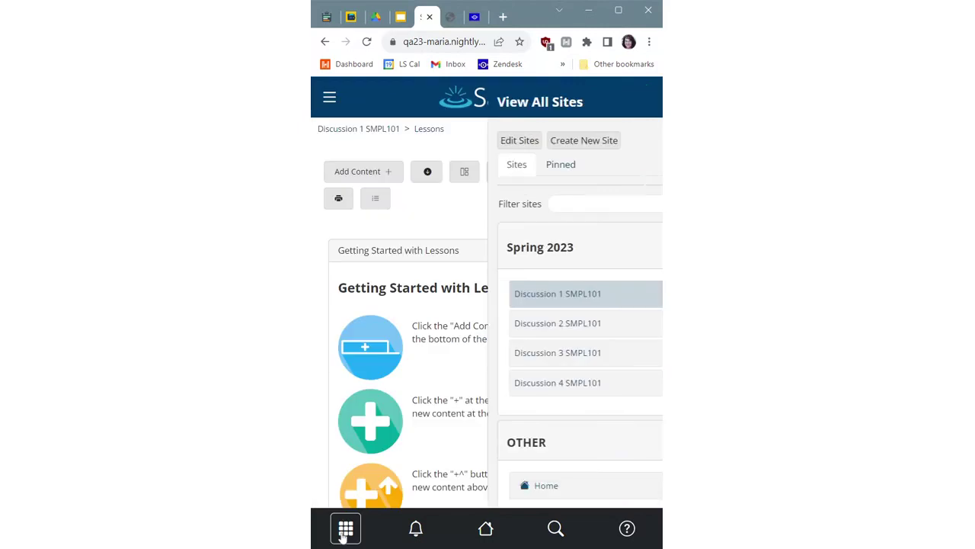
Step: Open the hamburger Sites panel for Discussion 1 SMPL101 and close it again
click(331, 99)
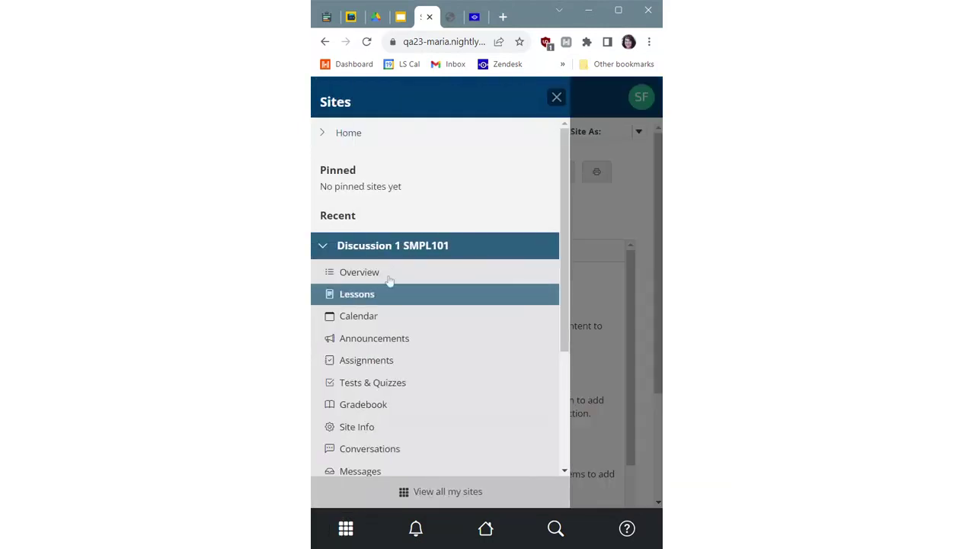
click(322, 131)
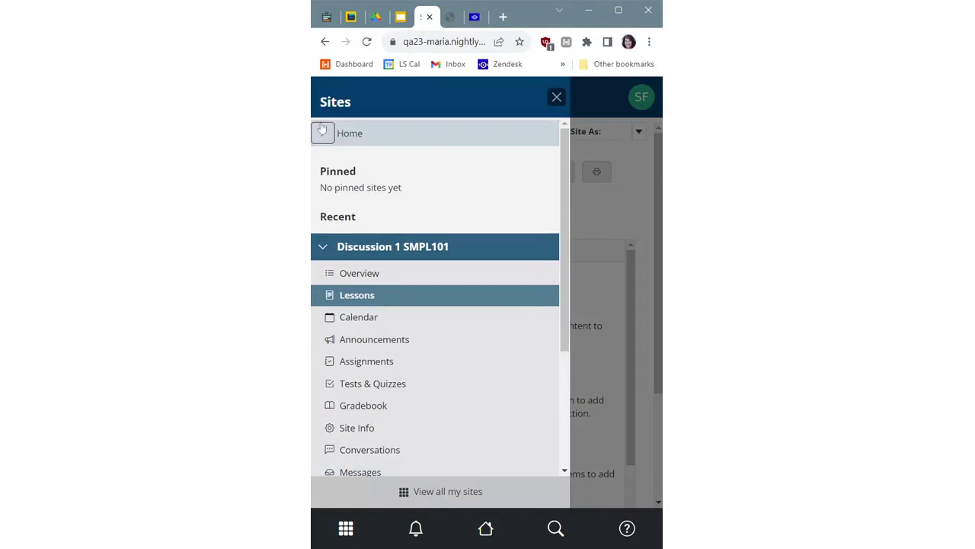
click(557, 96)
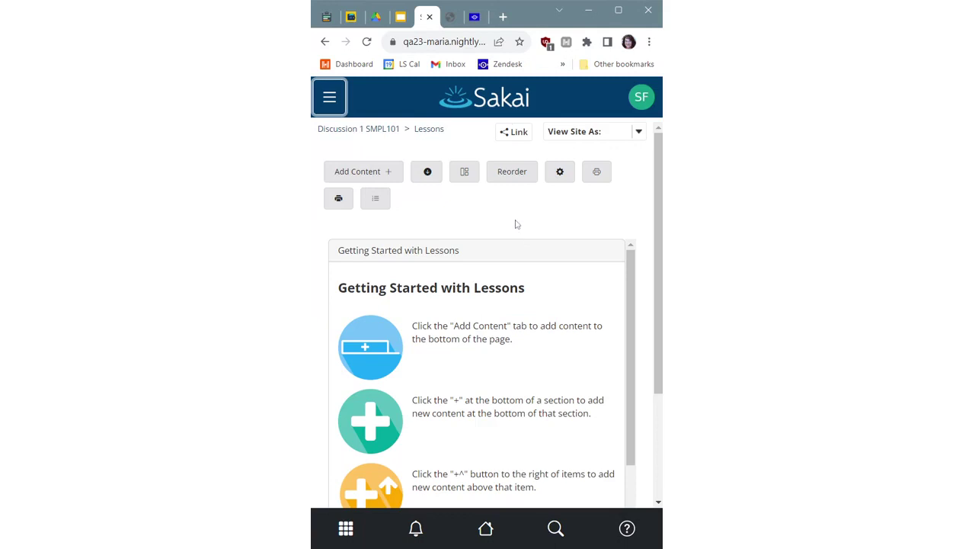
Step: Go to Home > Overview via the Sakai logo and bottom-bar Home button, then open and close the account menu
click(499, 105)
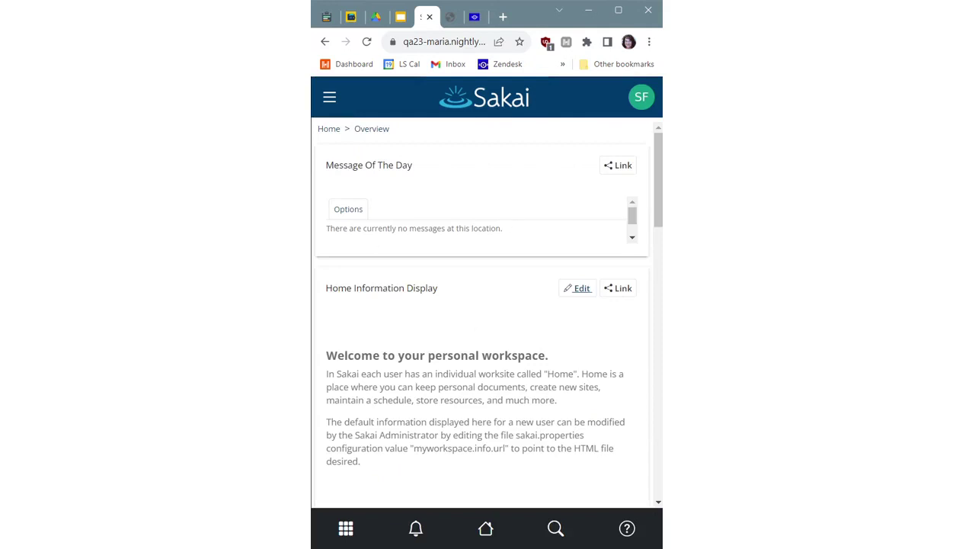
click(482, 112)
click(491, 538)
click(641, 99)
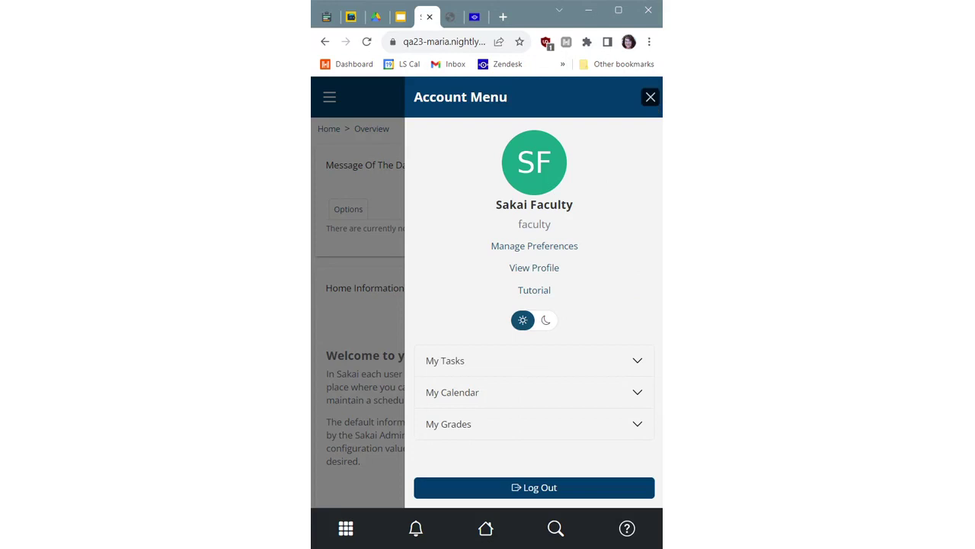
click(649, 97)
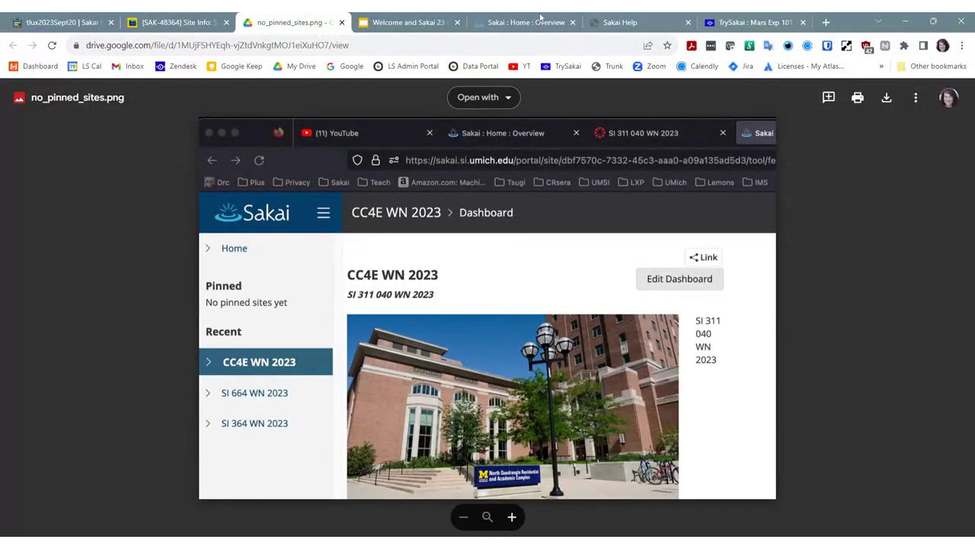
Step: Switch from the Drive image preview back to the 'Sakai : Home : Overview' tab
click(533, 23)
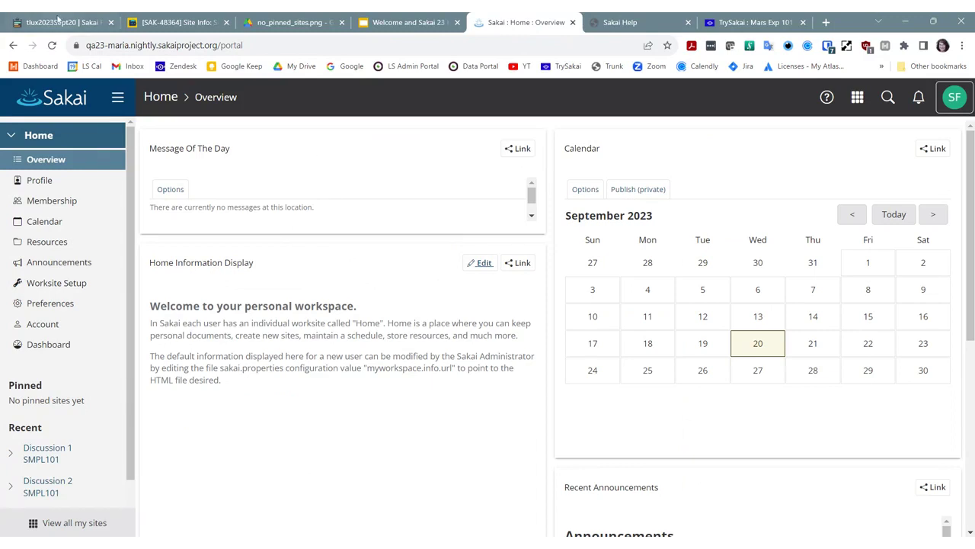
Step: Switch to the tlux2023Sept20 pad, scroll through the agenda, and return to the Attendees list
click(58, 18)
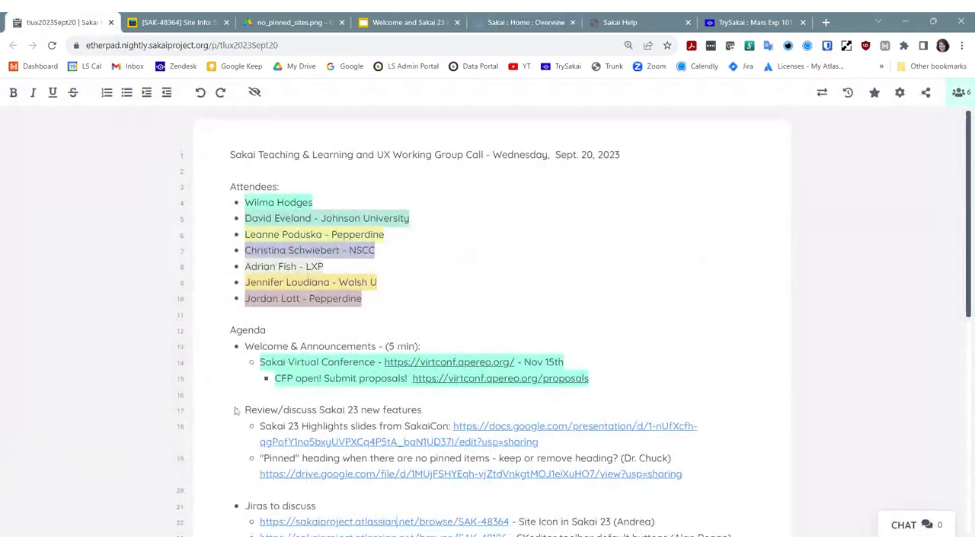
scroll(369, 412, down, 3)
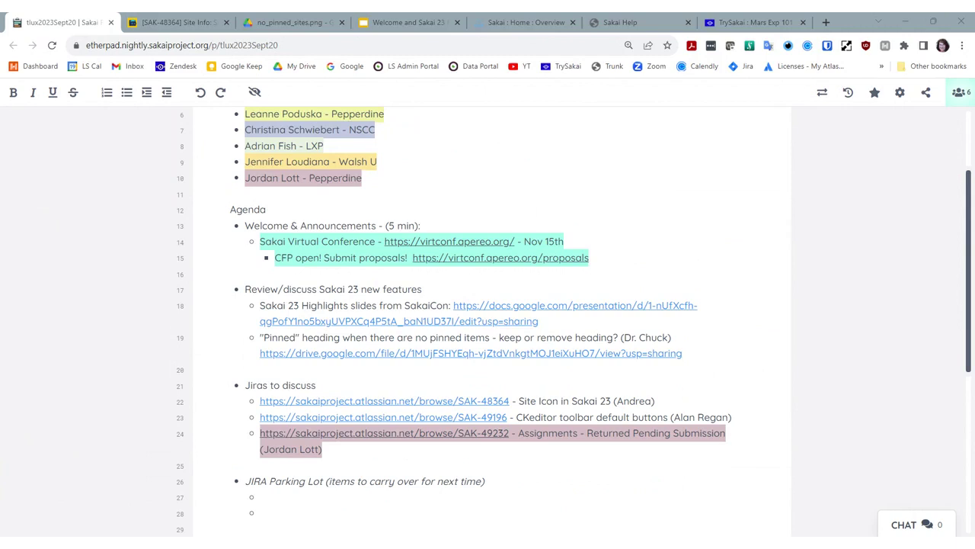
scroll(488, 320, down, 2)
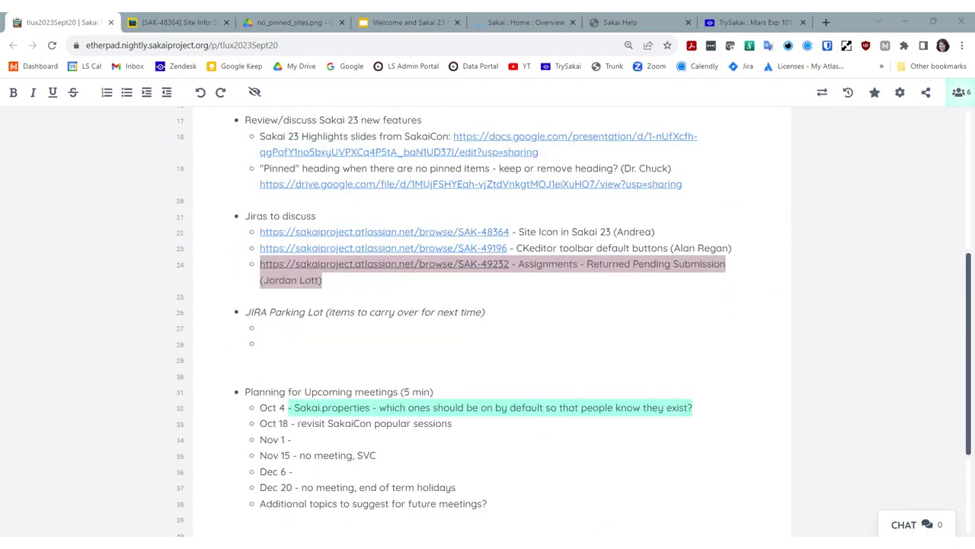
scroll(488, 320, down, 1)
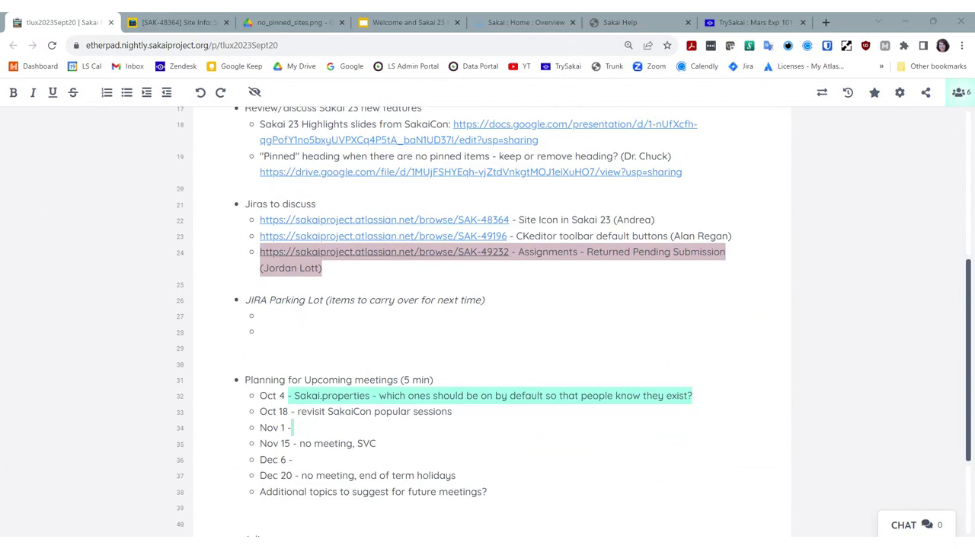
scroll(488, 320, up, 3)
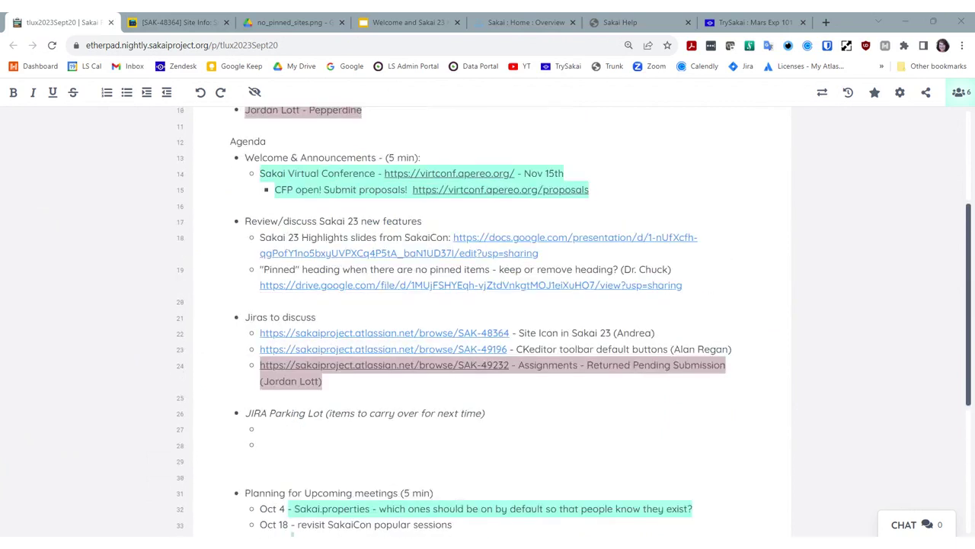
scroll(487, 320, up, 3)
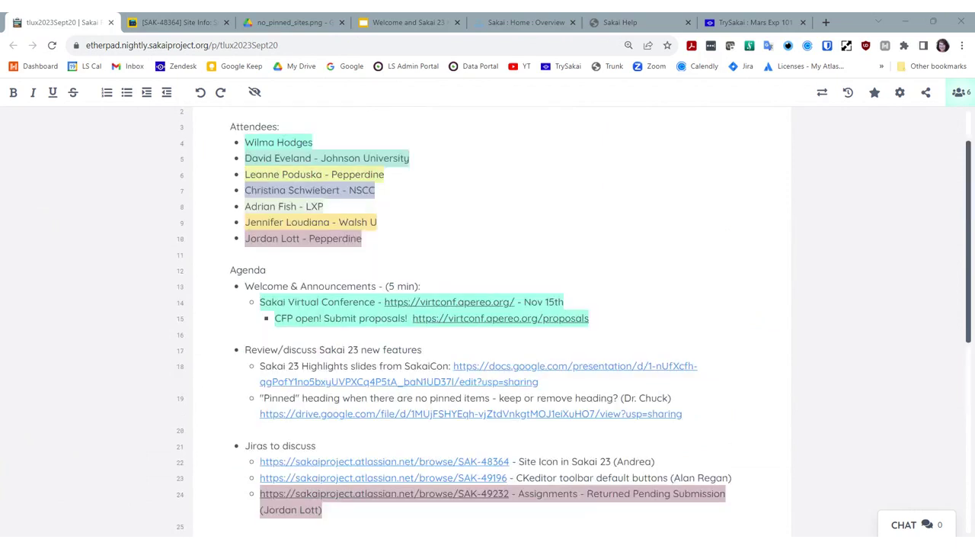